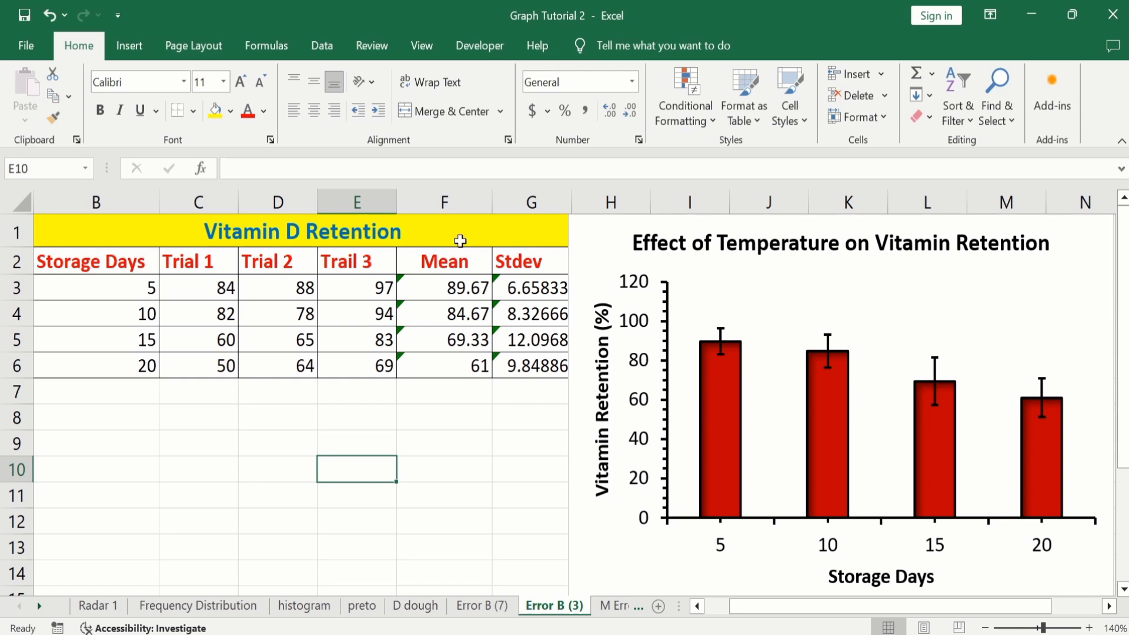
Step: Test the sheet by changing the Trial 1 value in C3 from 84 to 94
click(213, 320)
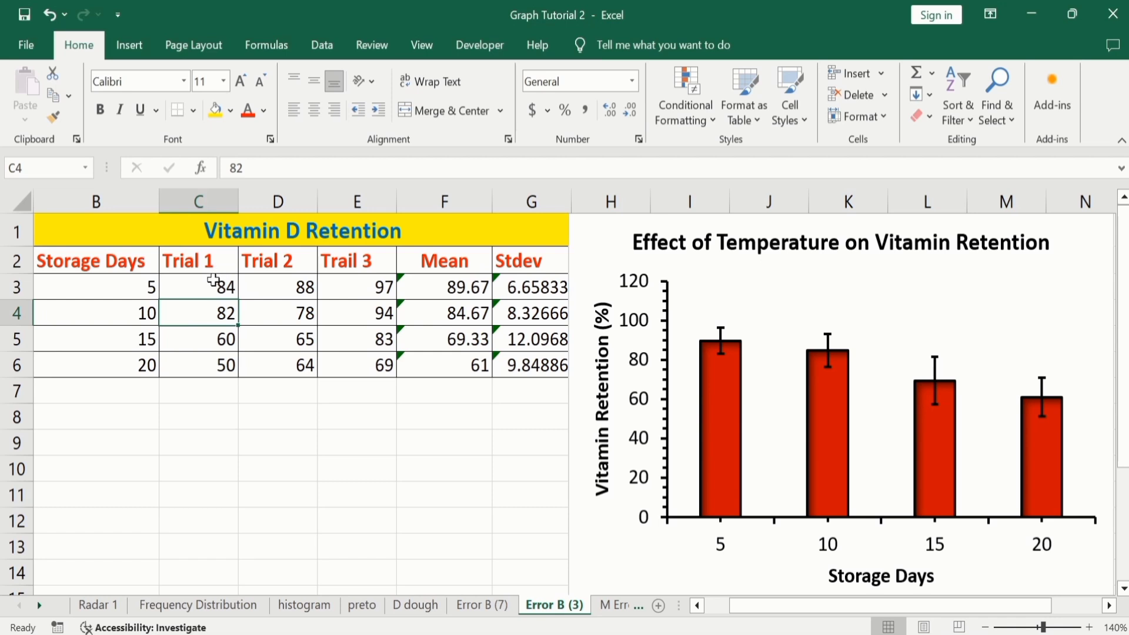
click(221, 287)
double_click(221, 286)
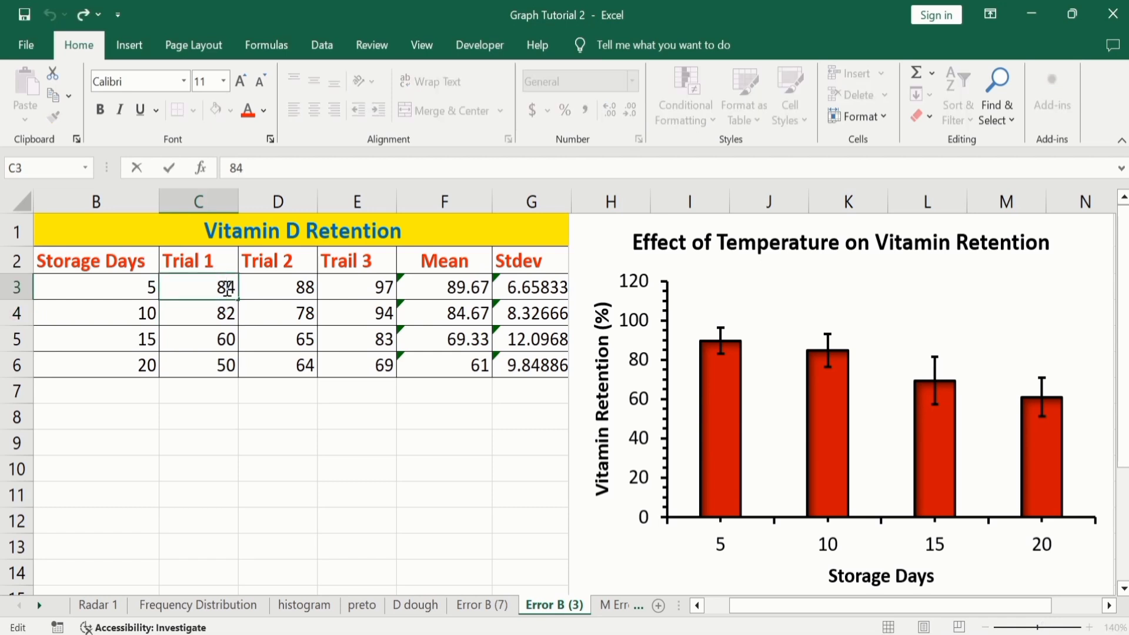
key(BackSpace)
text(9)
key(Return)
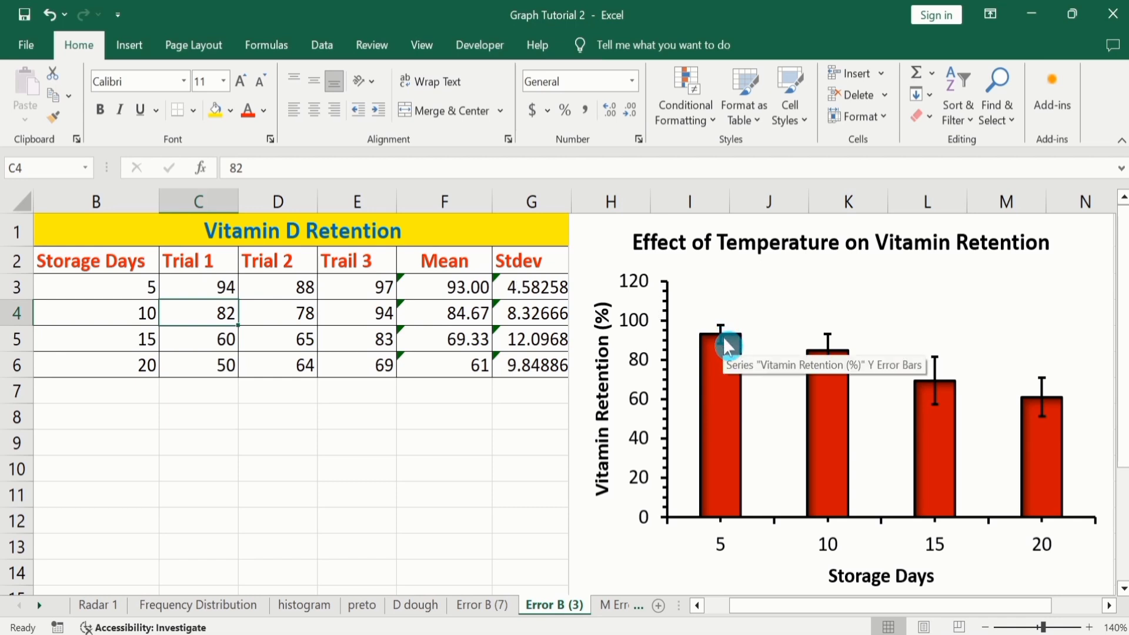
Step: Restore C3 to its original value of 84
click(229, 288)
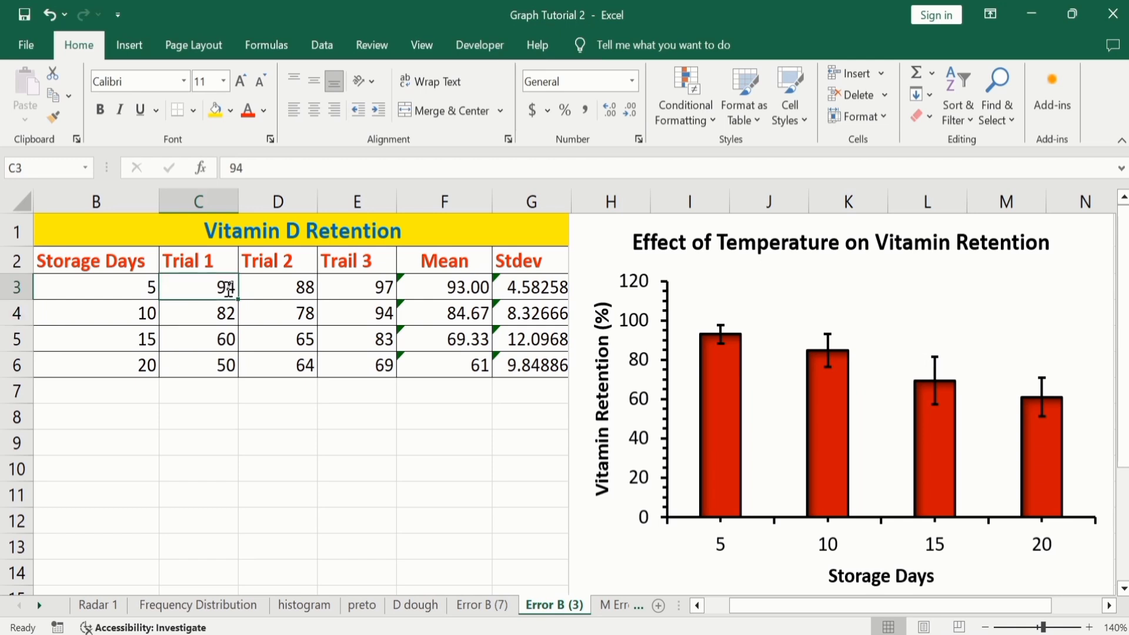
double_click(228, 288)
key(BackSpace)
text(8)
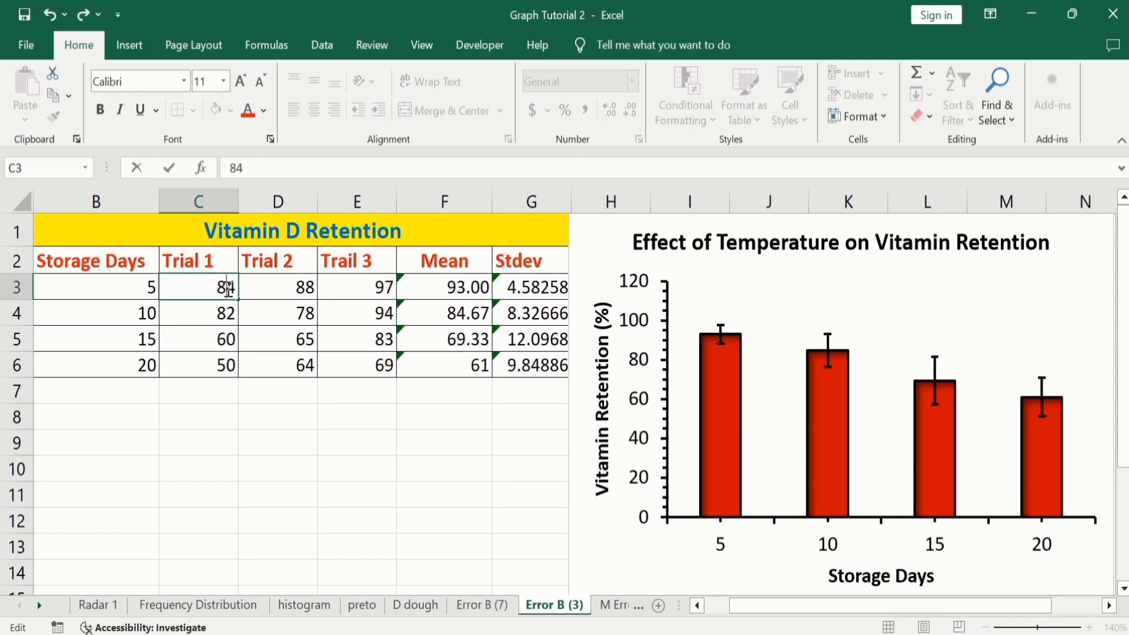
key(Return)
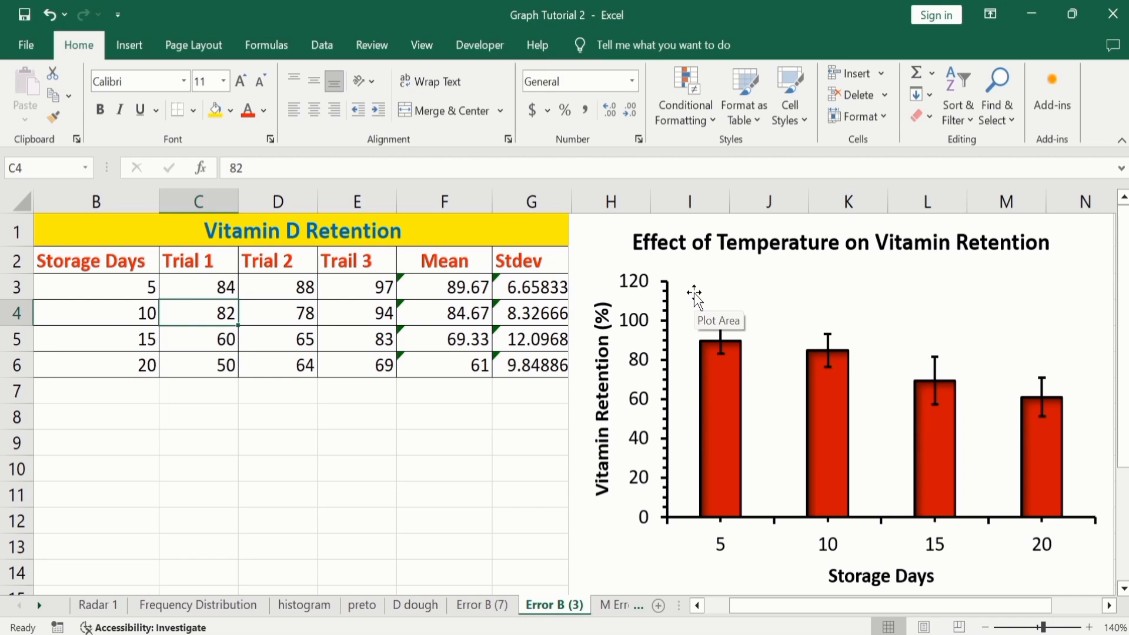
click(357, 468)
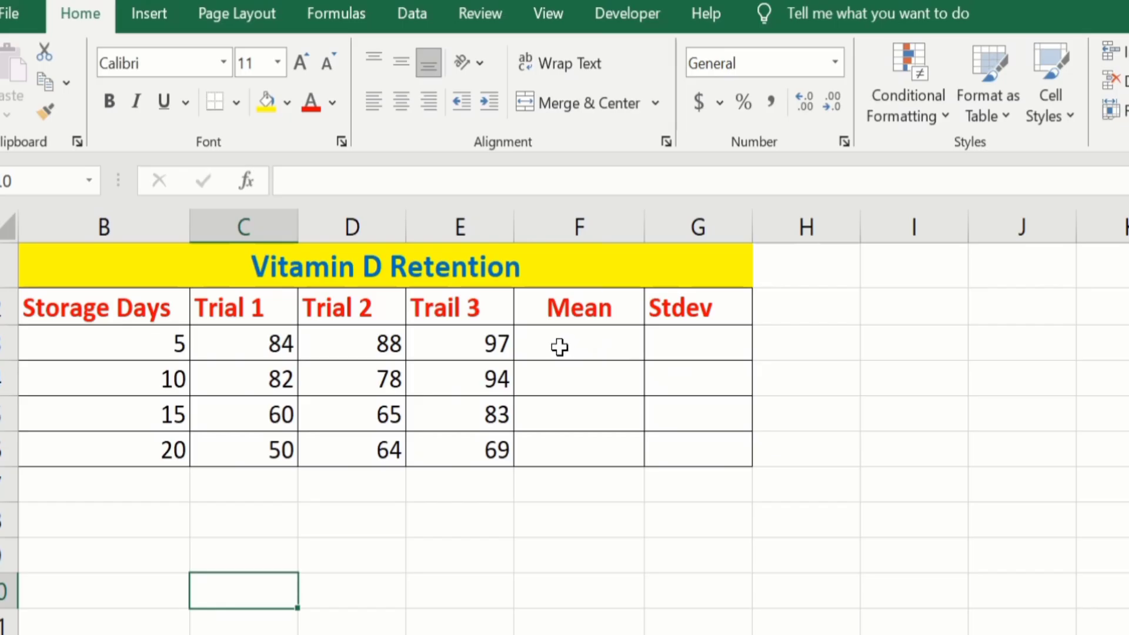
Step: Enter =AVERAGE(C3:E3) in F3 and fill it down to F6 (89.67, 84.67, 69.33, 61.00)
click(559, 347)
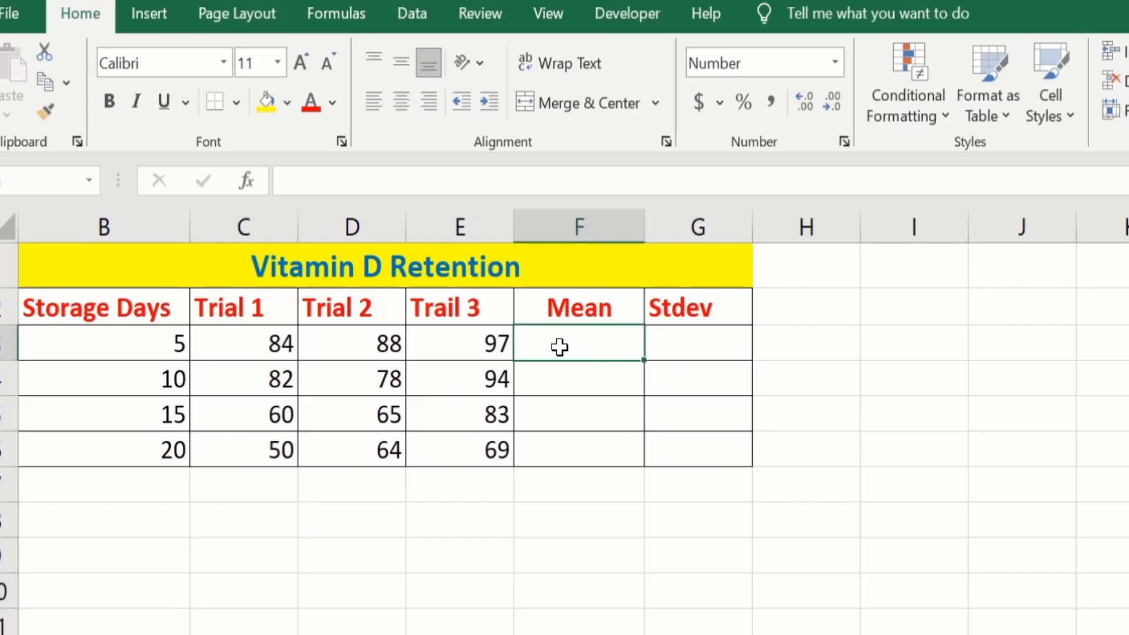
text(=)
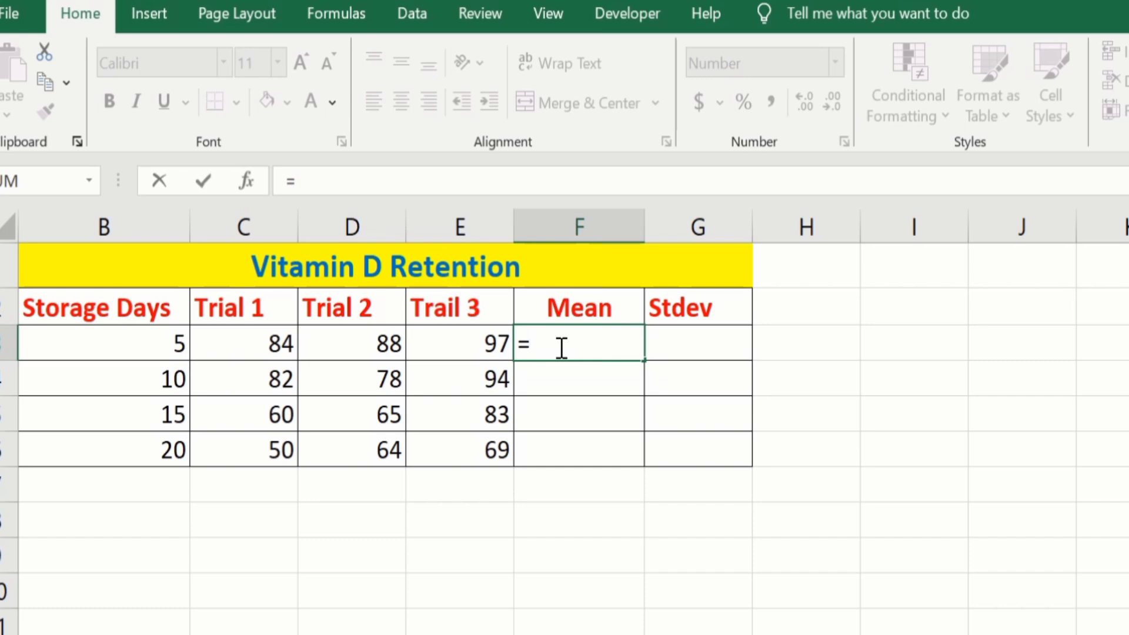
text(aver)
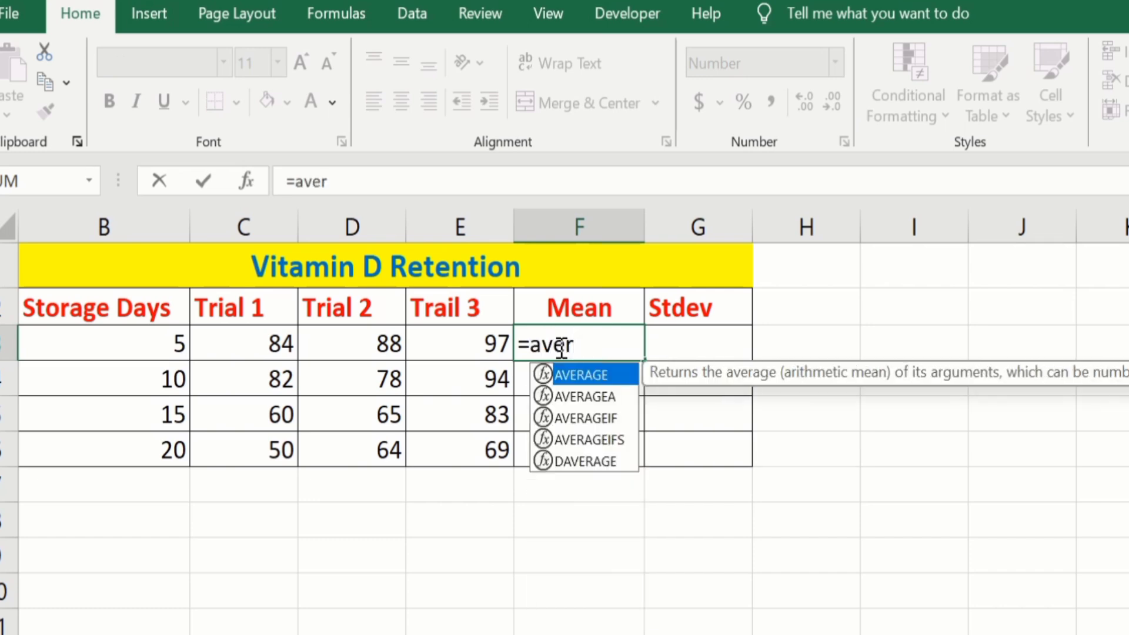
double_click(595, 375)
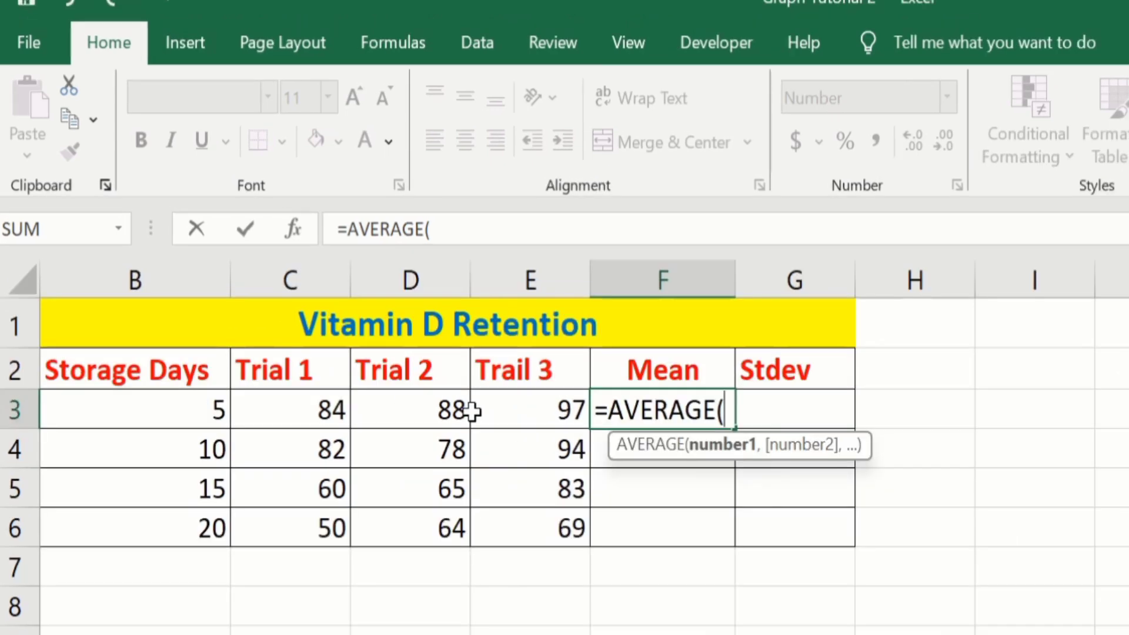
click(286, 406)
drag(287, 406, 493, 404)
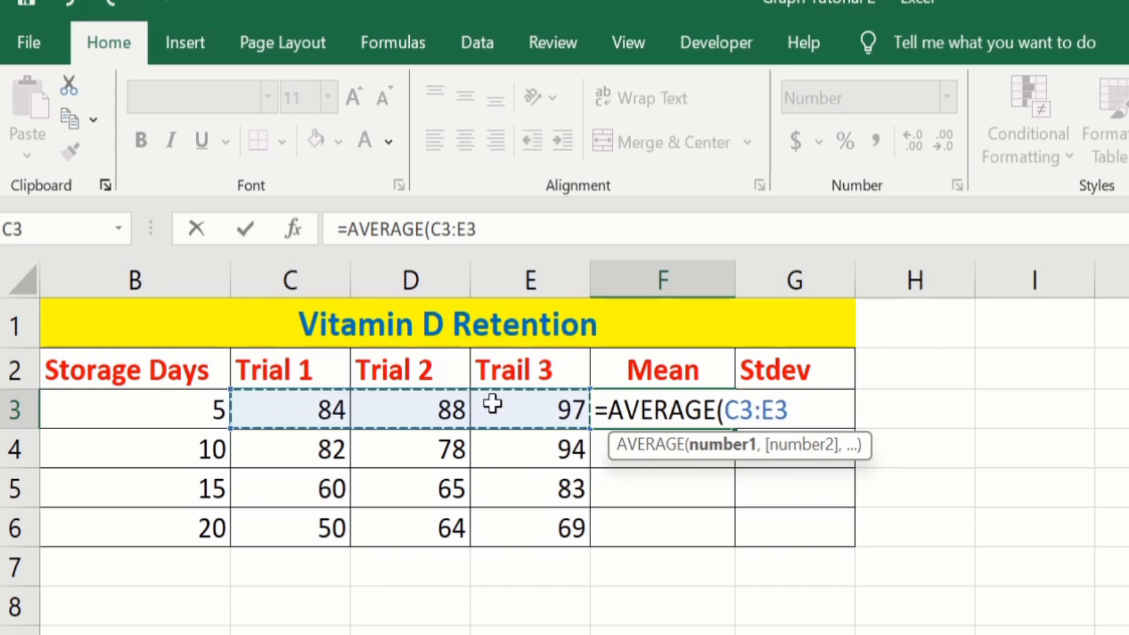
text())
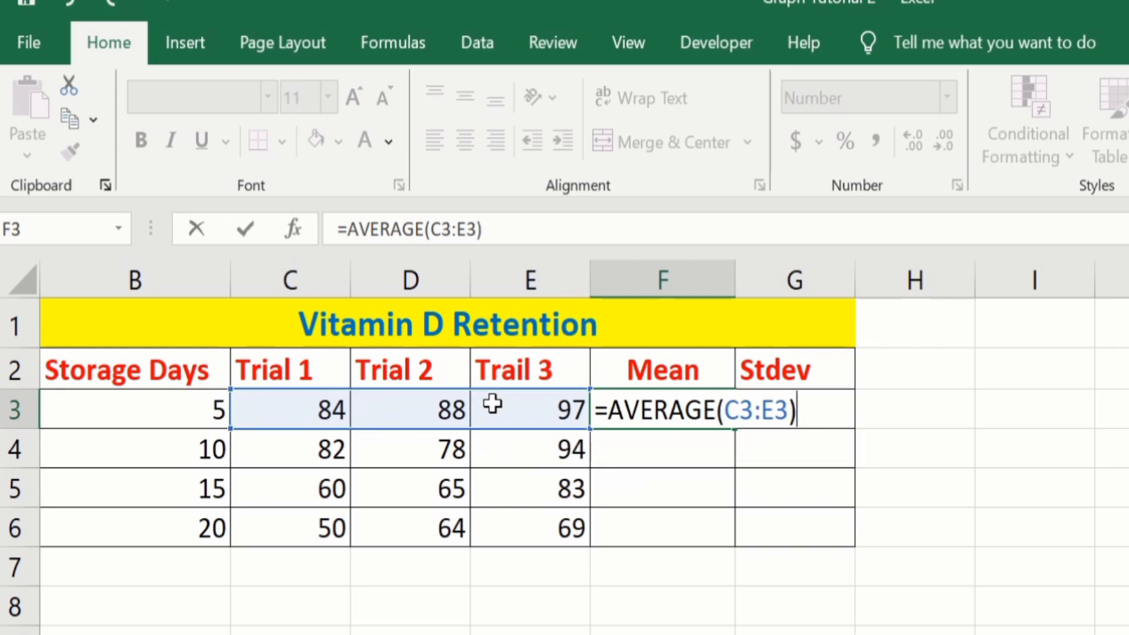
key(Return)
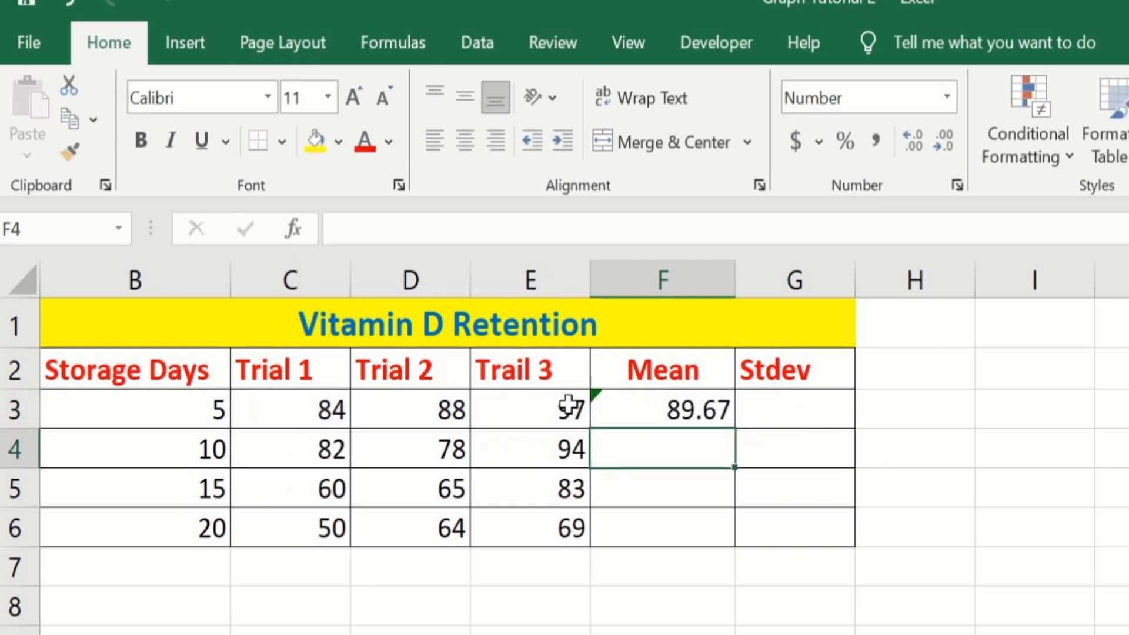
click(682, 408)
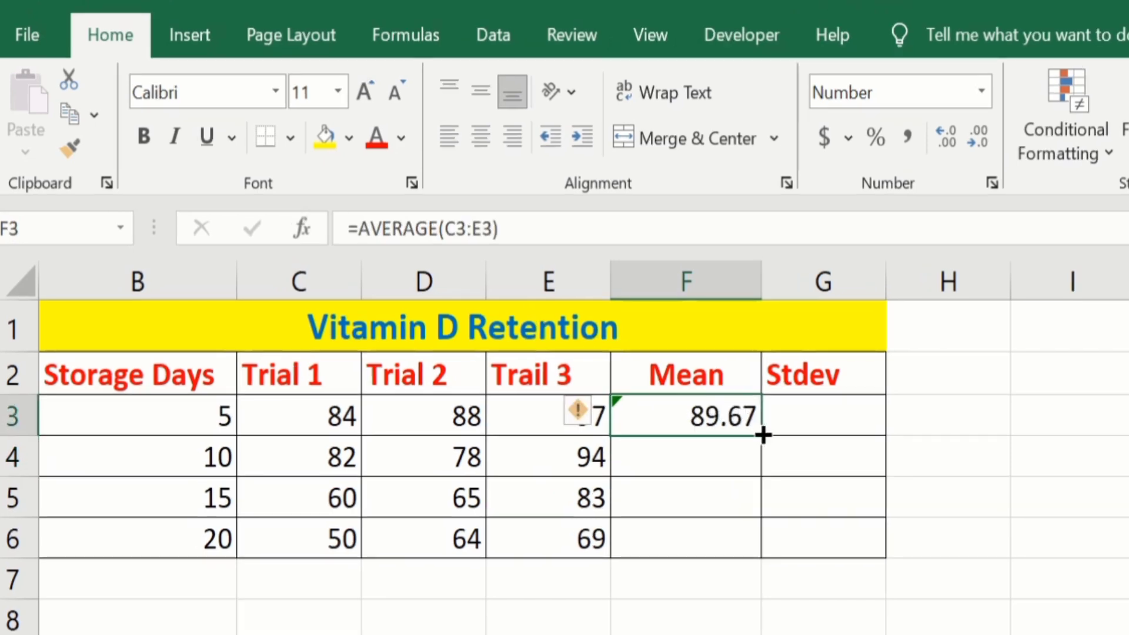
drag(762, 435, 747, 546)
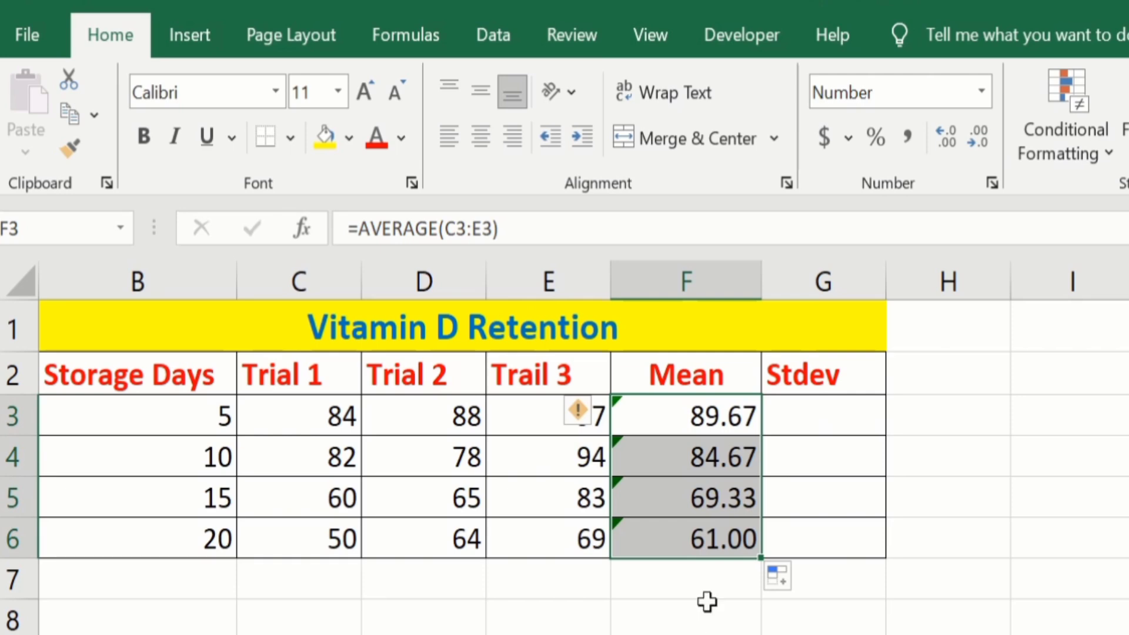
Step: Enter =STDEVA(C3:E3) in G3 and fill it down to G6 (6.65833 through 9.84886)
click(826, 419)
click(1058, 615)
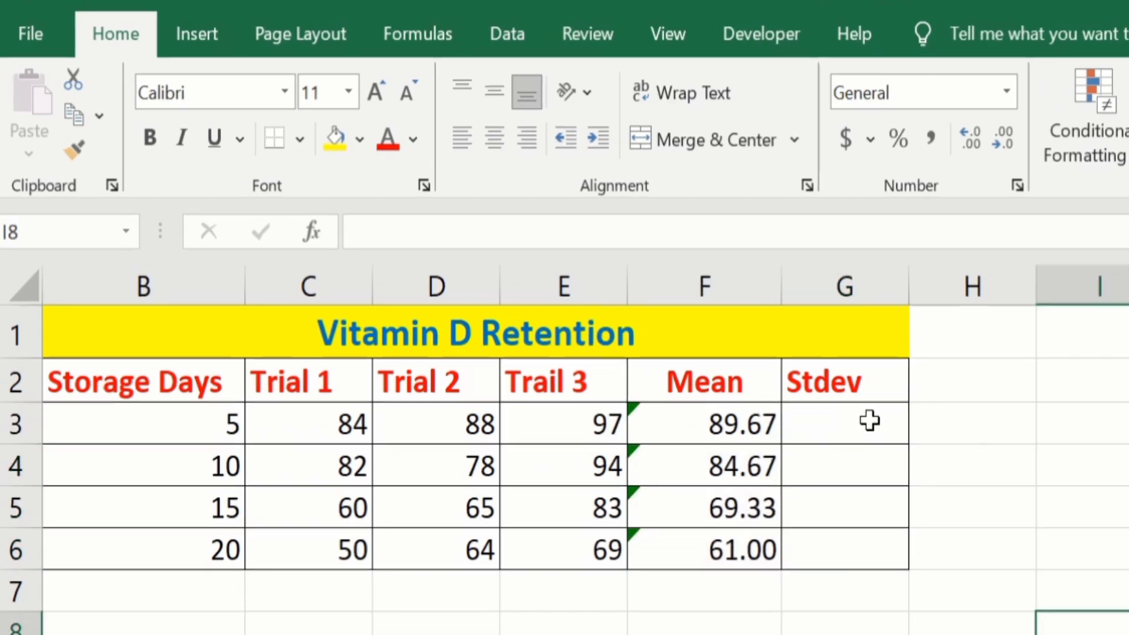
click(865, 422)
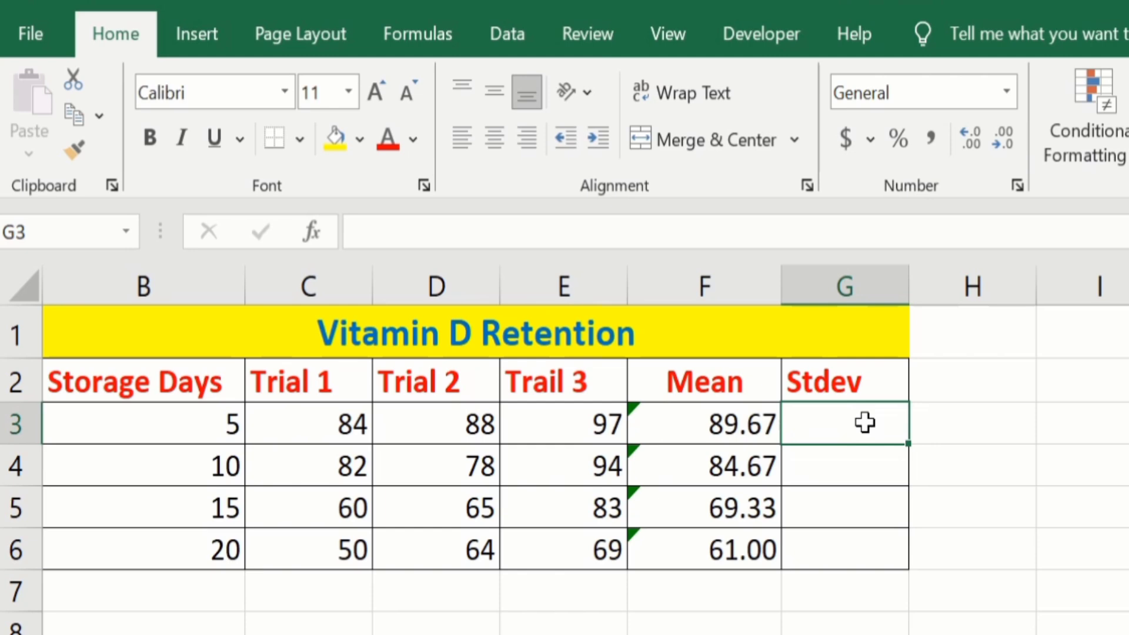
text(=s)
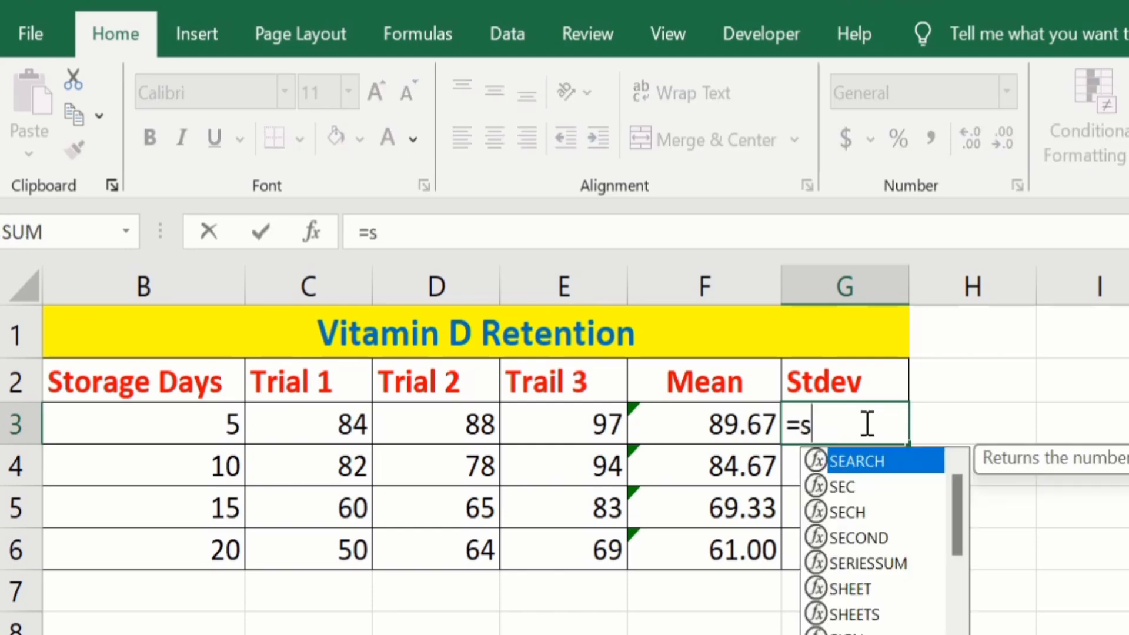
text(tdev)
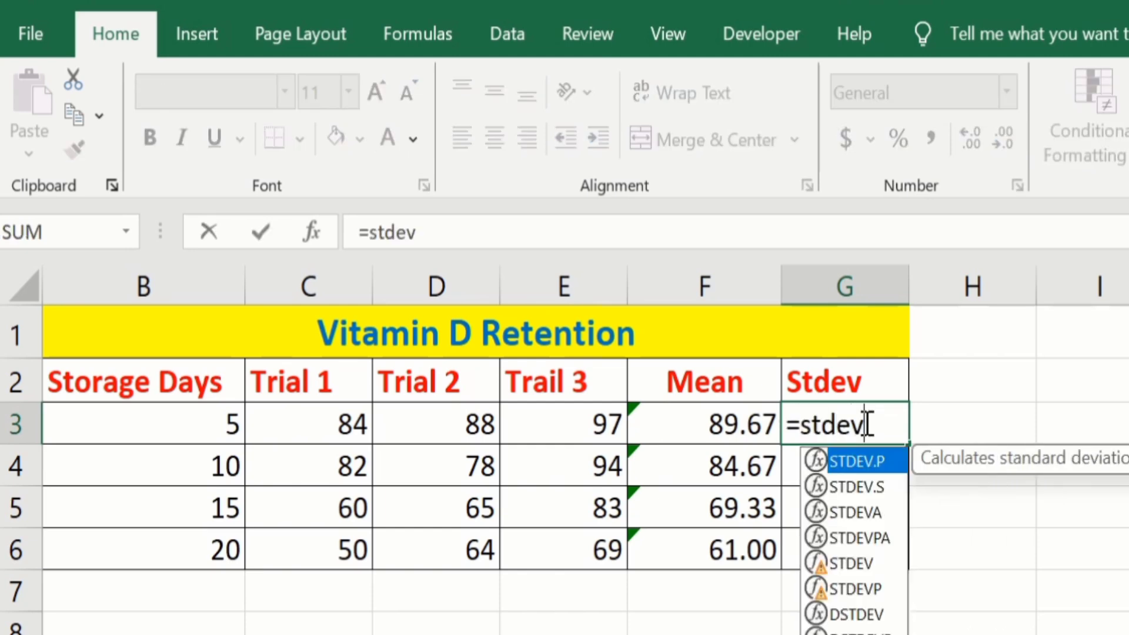
double_click(860, 509)
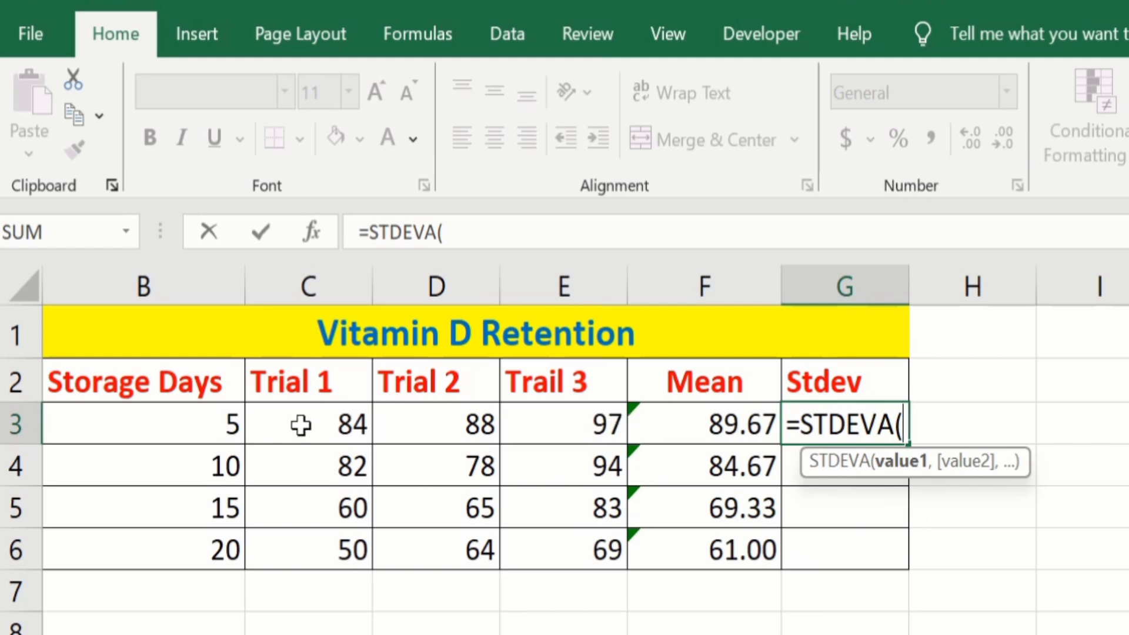
drag(301, 425, 559, 421)
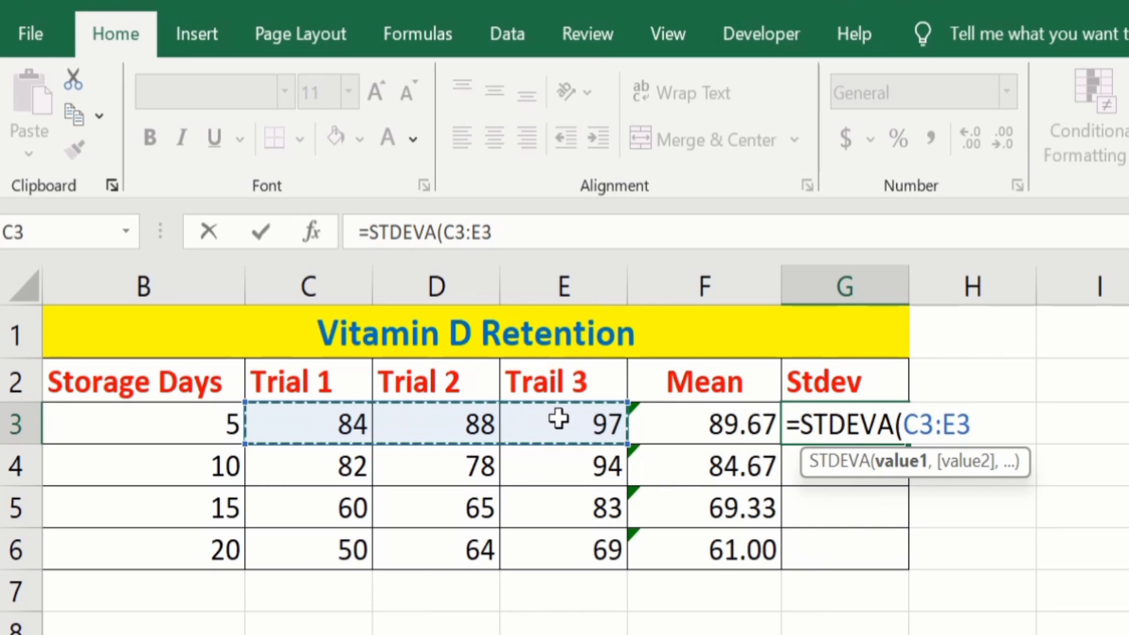
text())
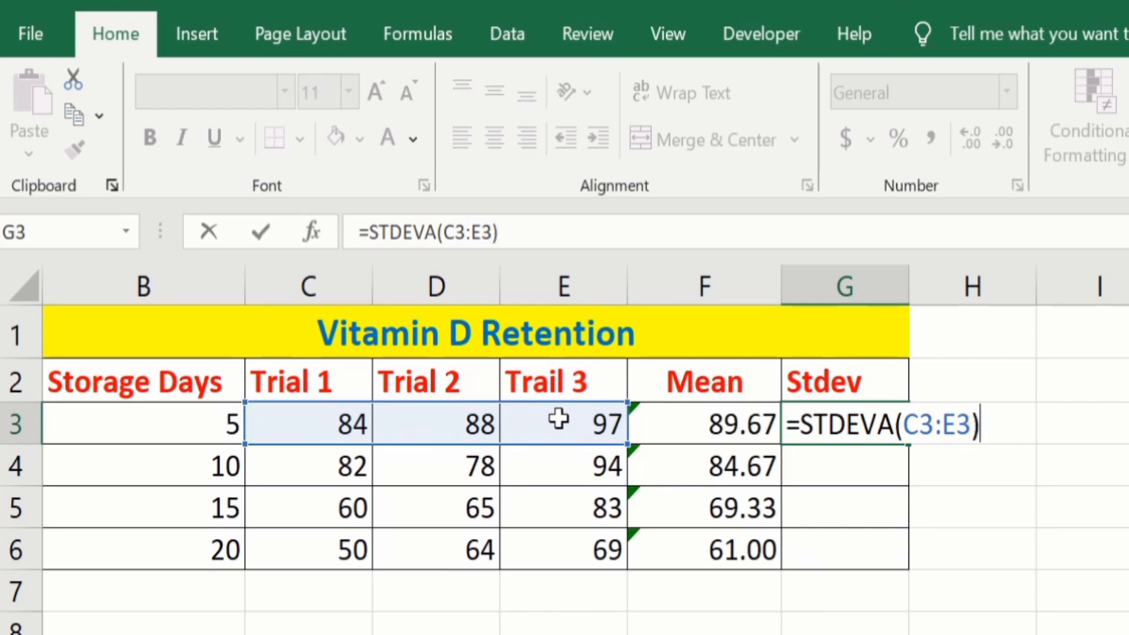
key(Return)
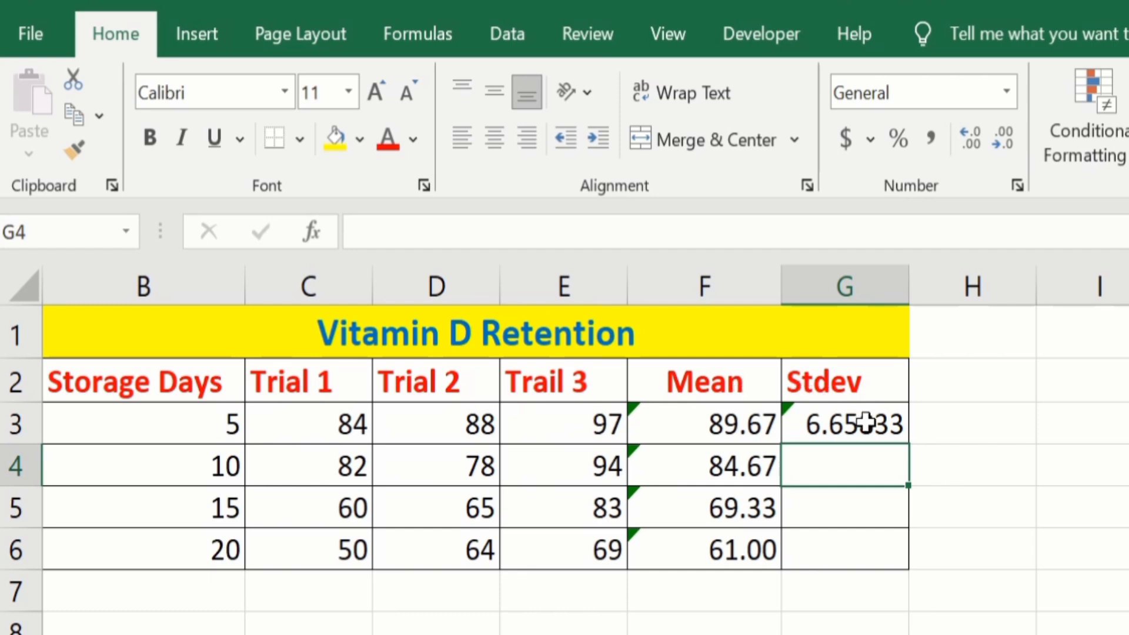
click(865, 422)
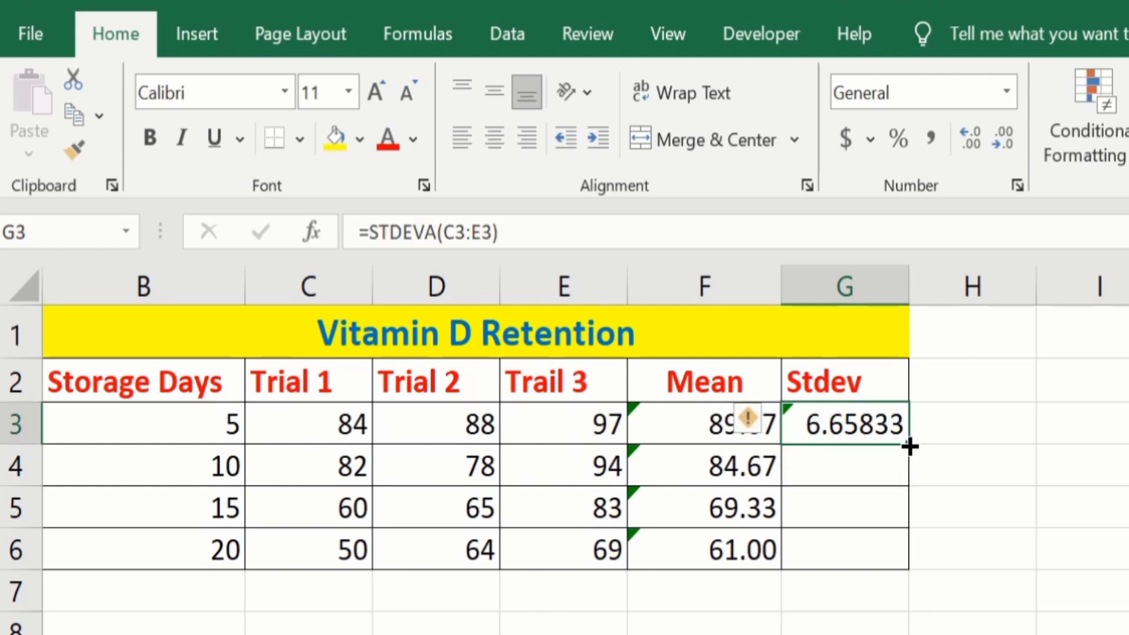
drag(910, 447, 912, 564)
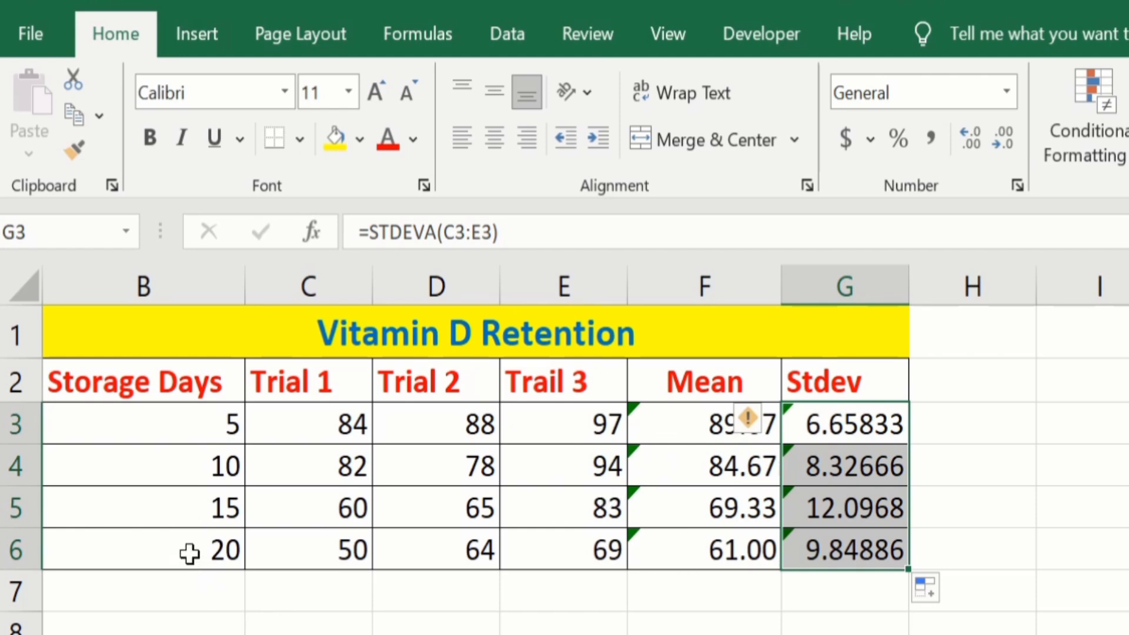
Step: Insert a 2-D clustered column chart from Storage Days B2:B6 and Mean F2:F6
click(189, 552)
drag(189, 552, 192, 395)
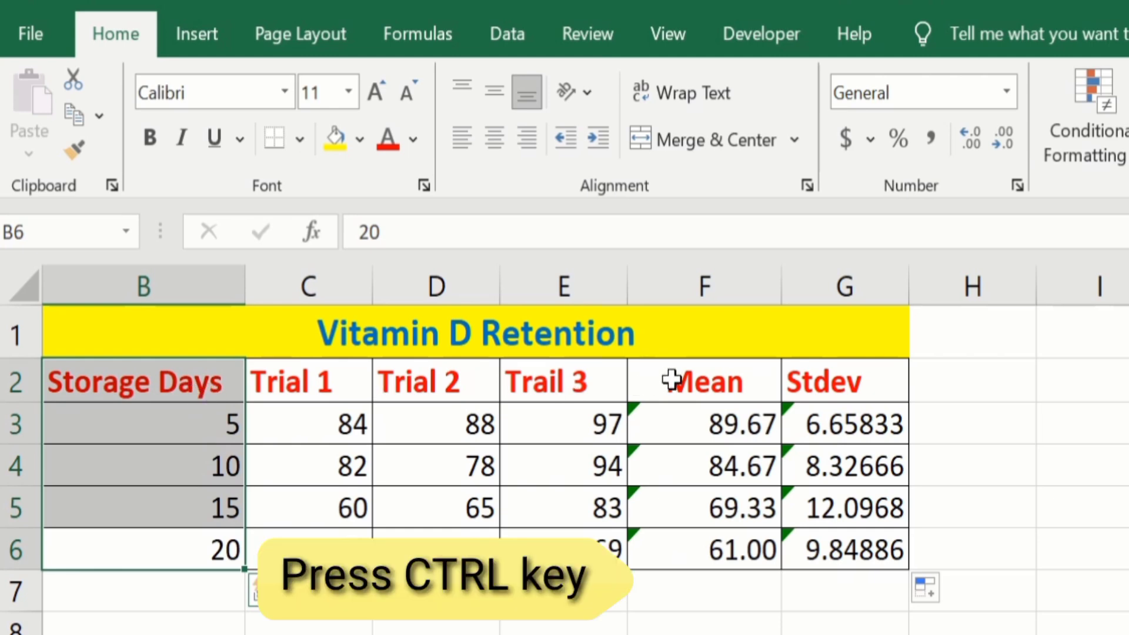
drag(671, 381, 677, 547)
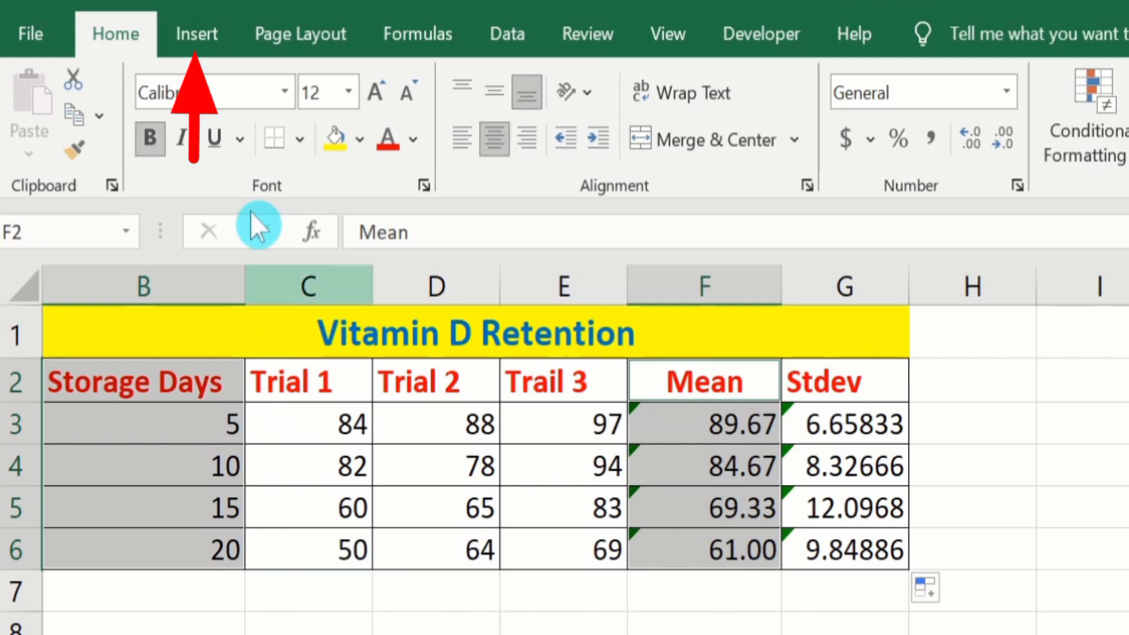
click(214, 41)
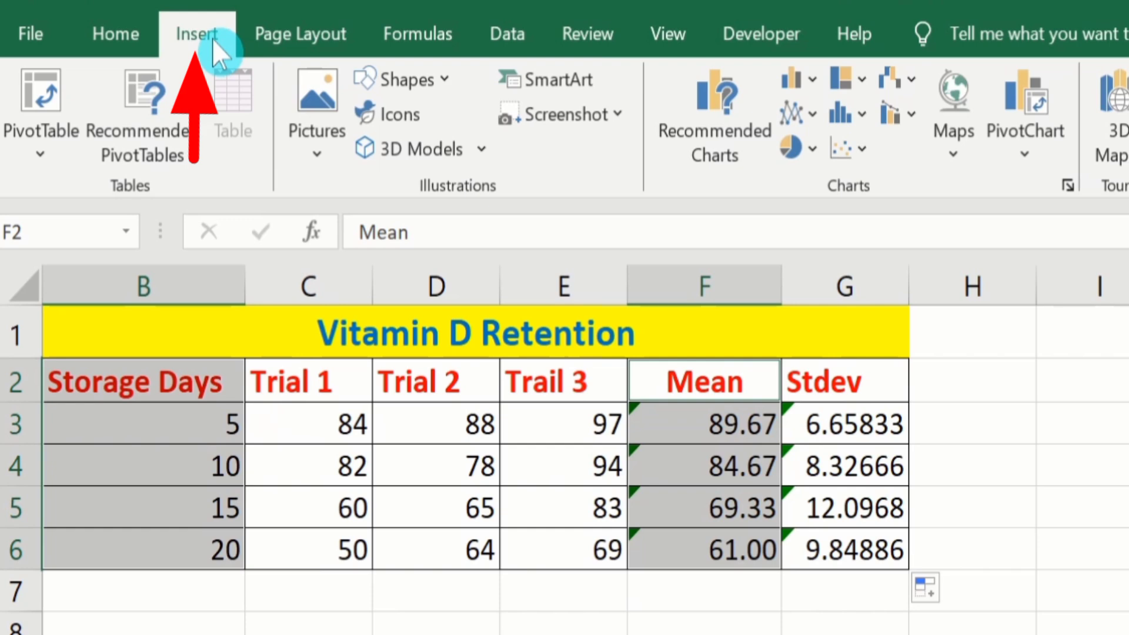
click(812, 79)
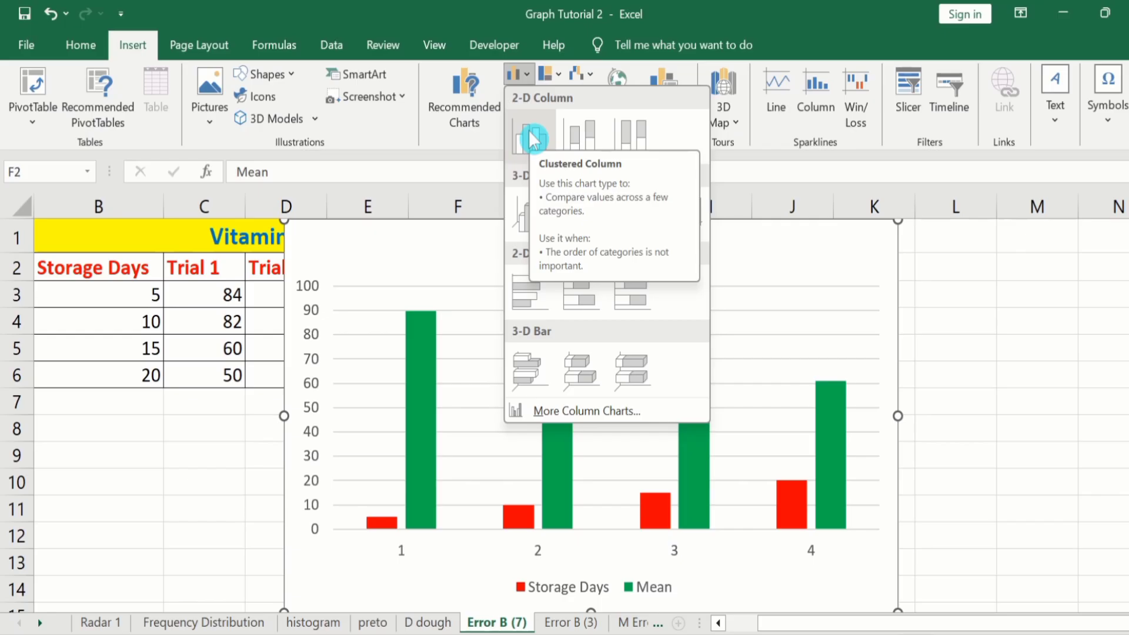
click(532, 139)
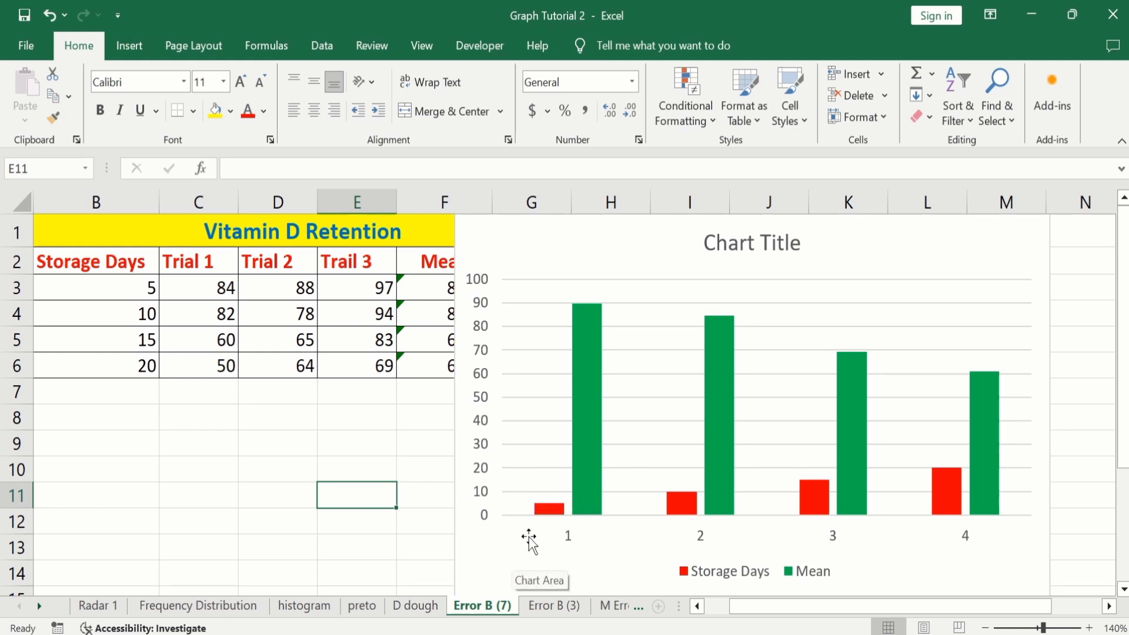
Step: Delete the red Storage Days series from the chart, leaving only the Mean bars
click(546, 513)
click(548, 515)
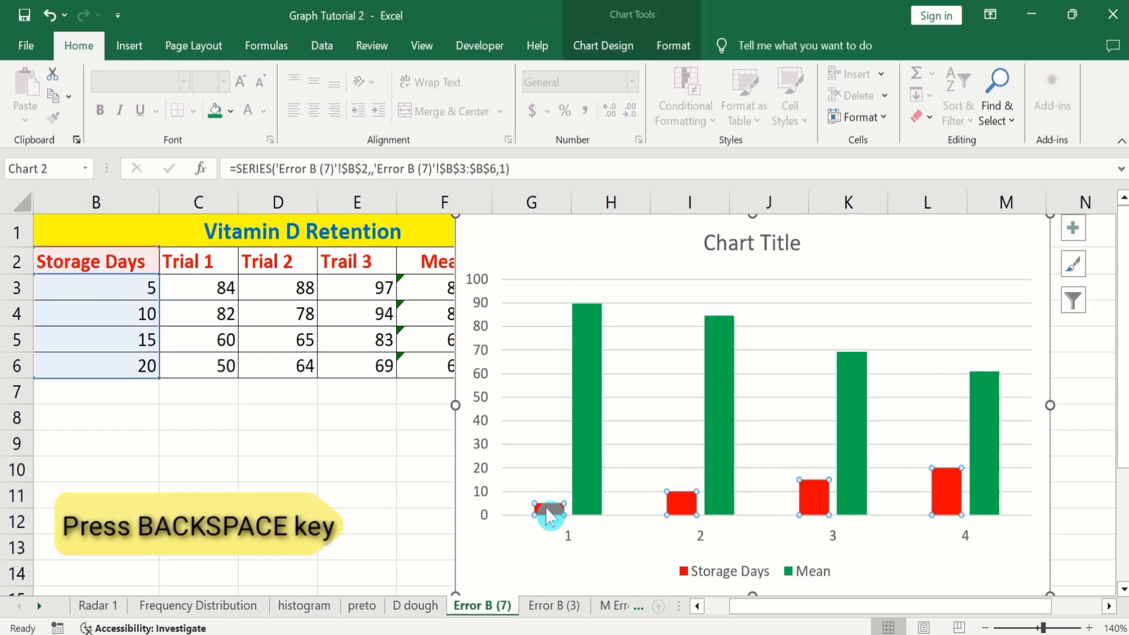
key(BackSpace)
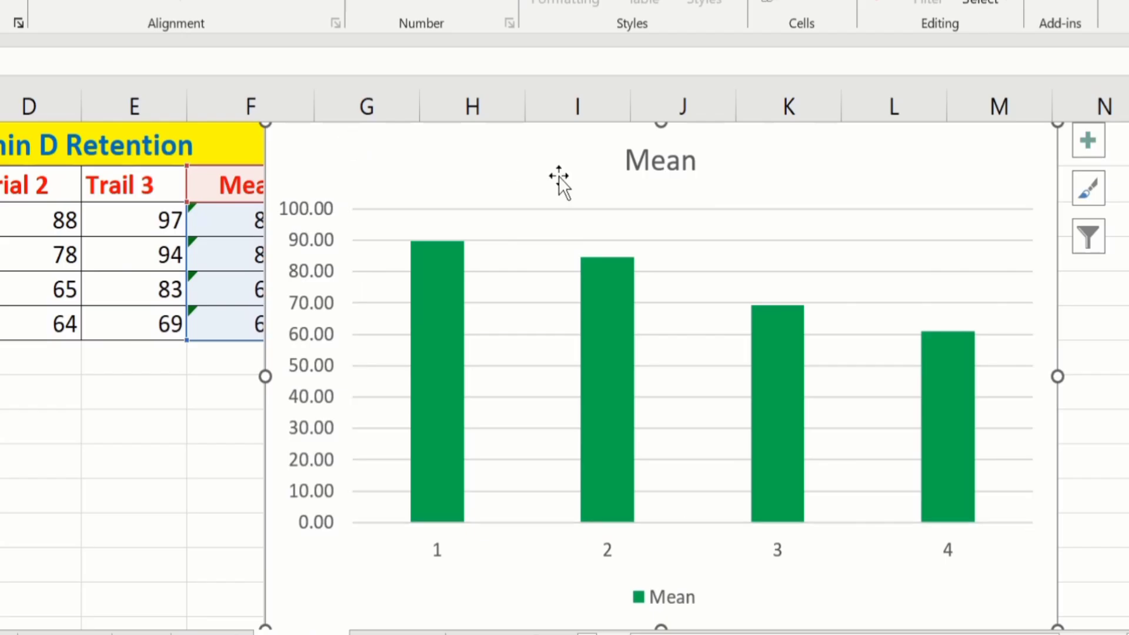
Step: Set the chart's horizontal axis labels to B3:B6 so it shows 5, 10, 15 and 20
click(515, 289)
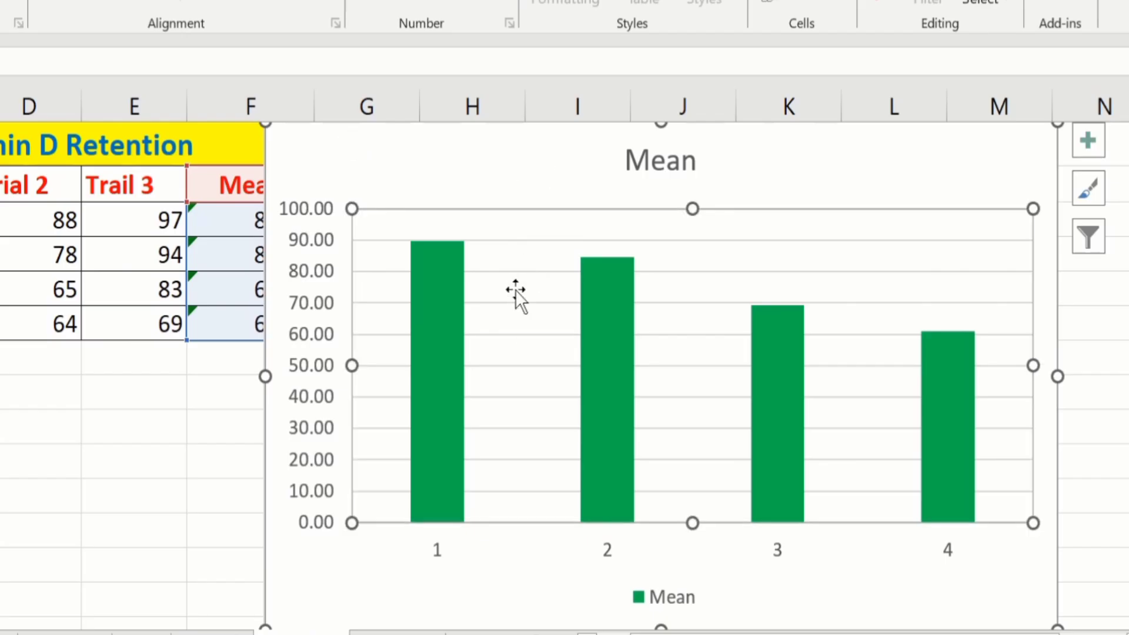
right_click(515, 289)
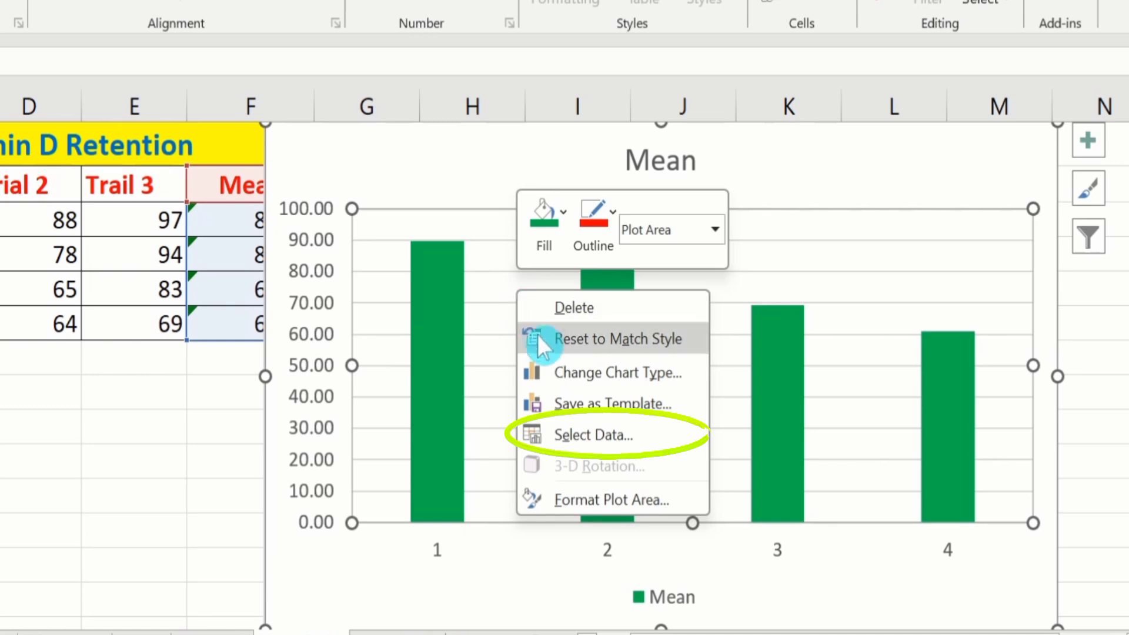
click(584, 432)
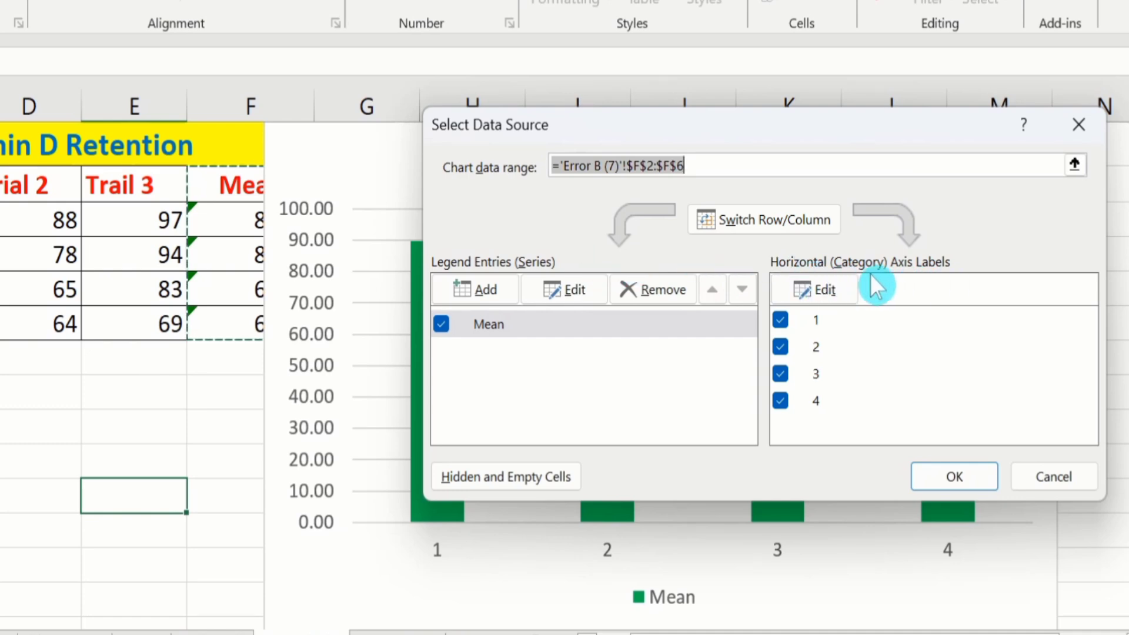
click(831, 285)
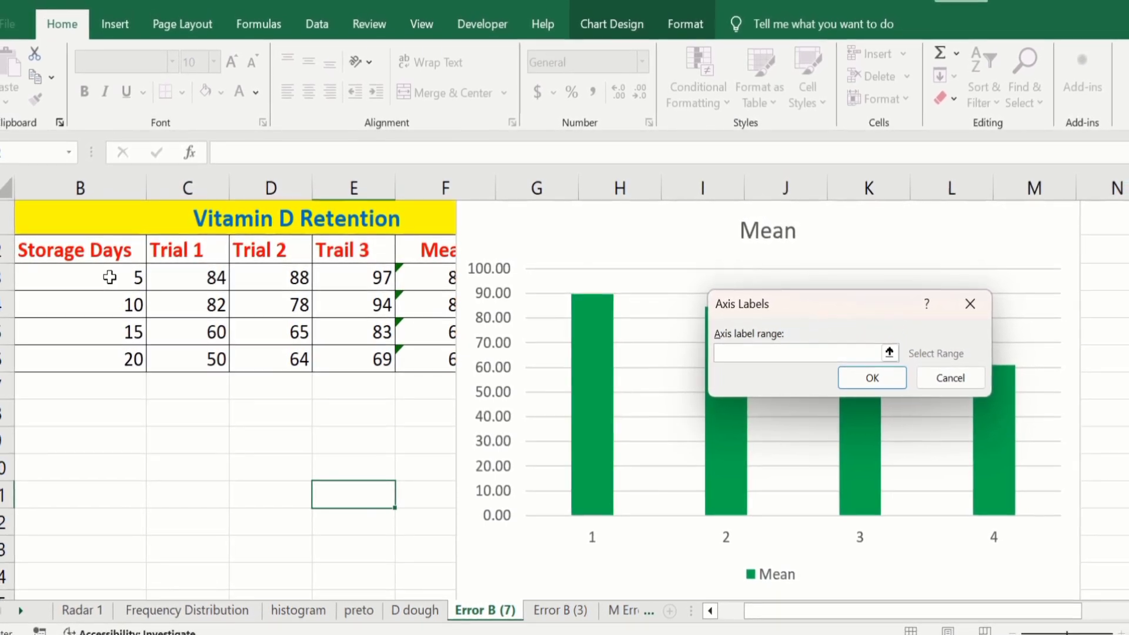
drag(88, 277, 111, 358)
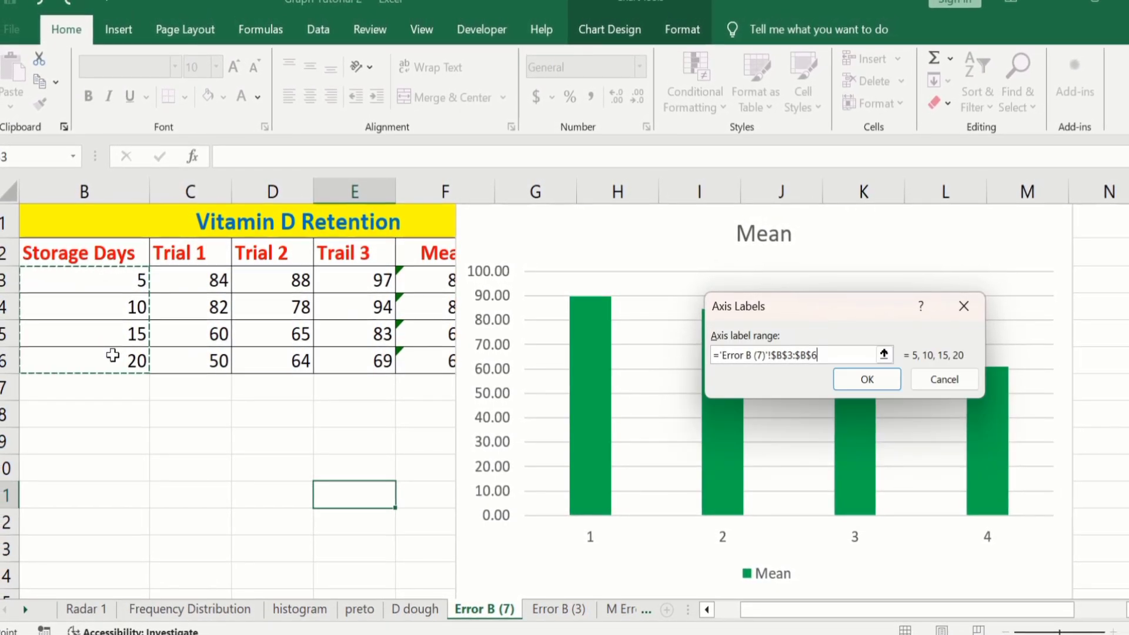
click(860, 388)
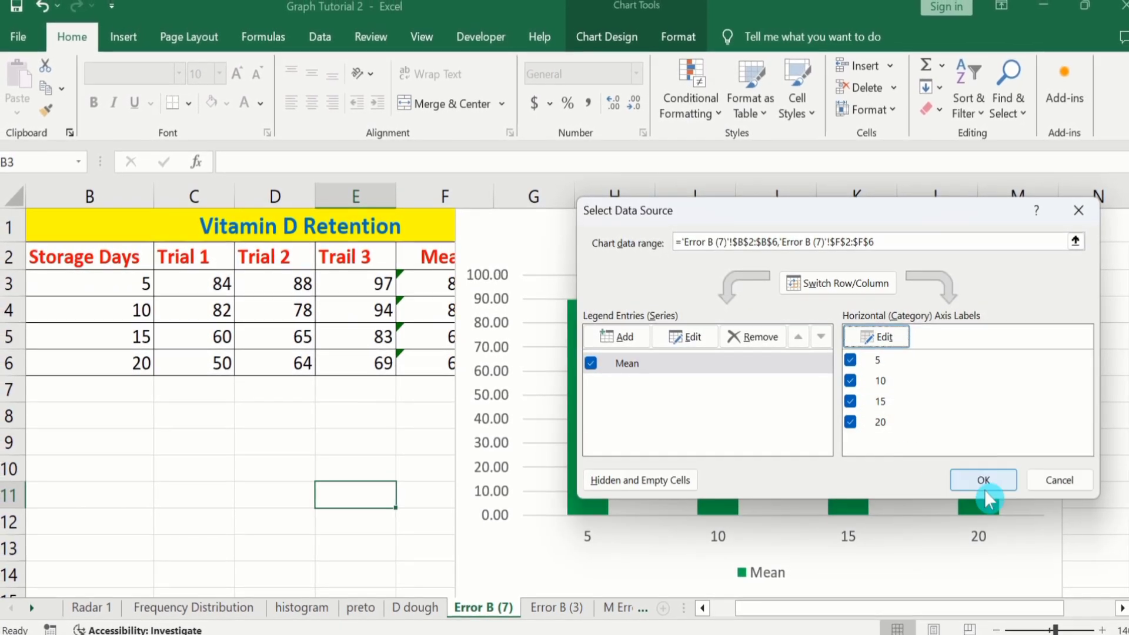
click(1000, 479)
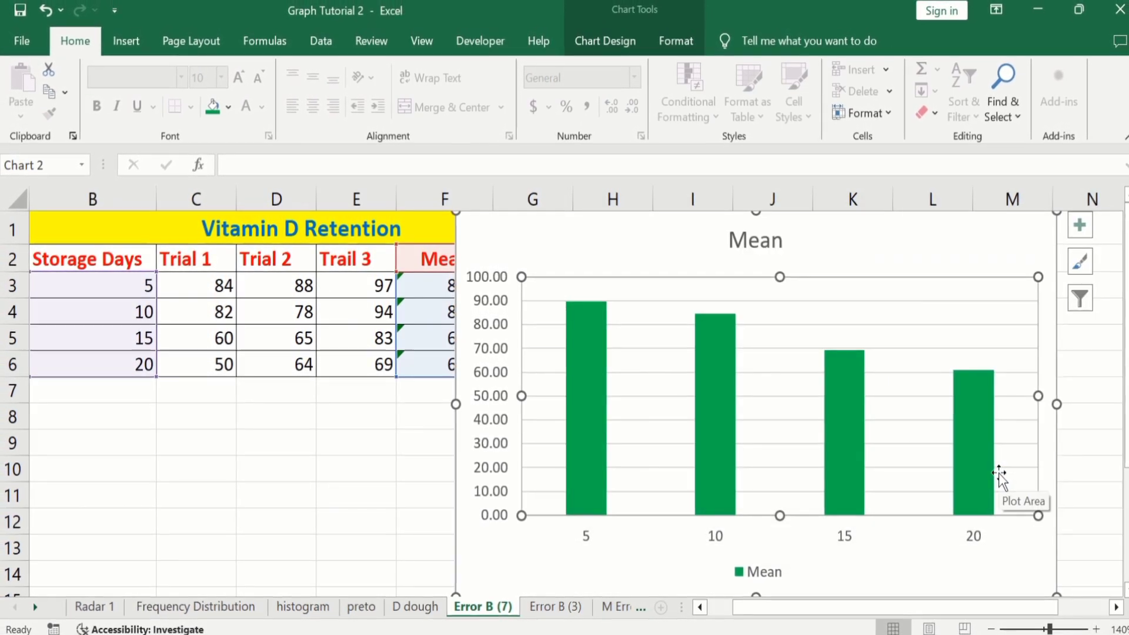
mouse_move(702, 366)
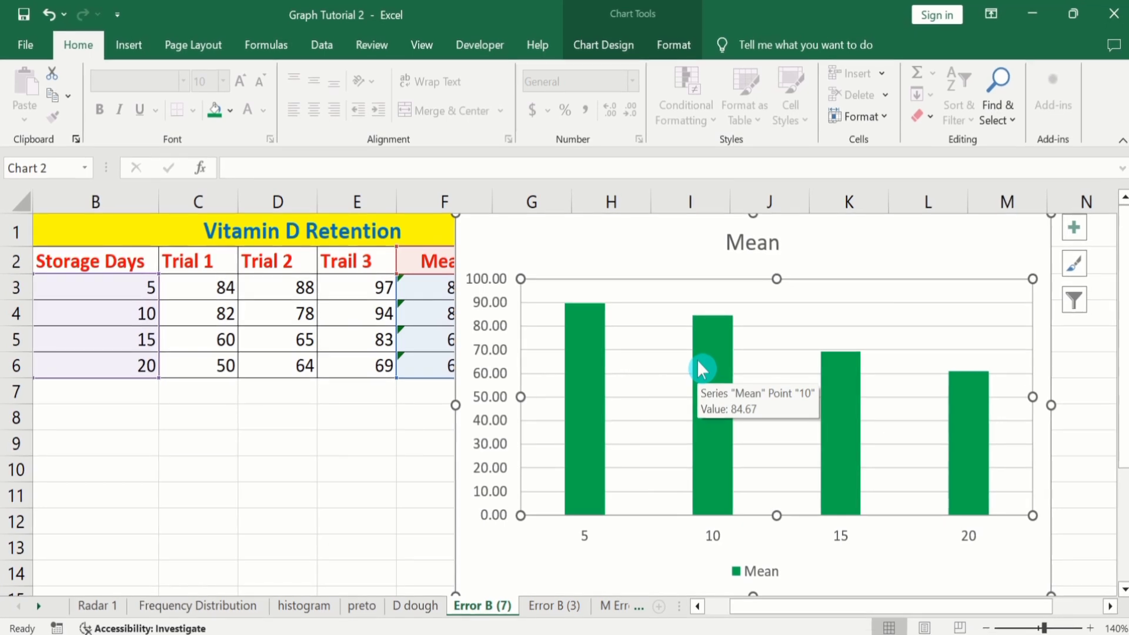
click(514, 231)
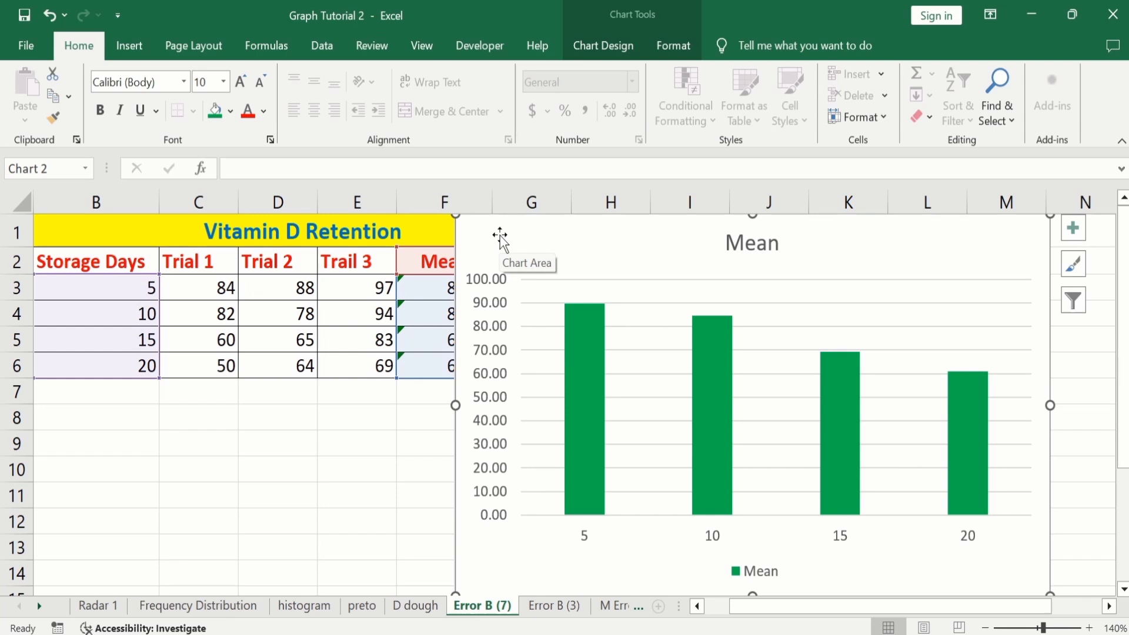
Step: Delete the chart and paste the storage days B3:B6 as values into C9:C12
key(Delete)
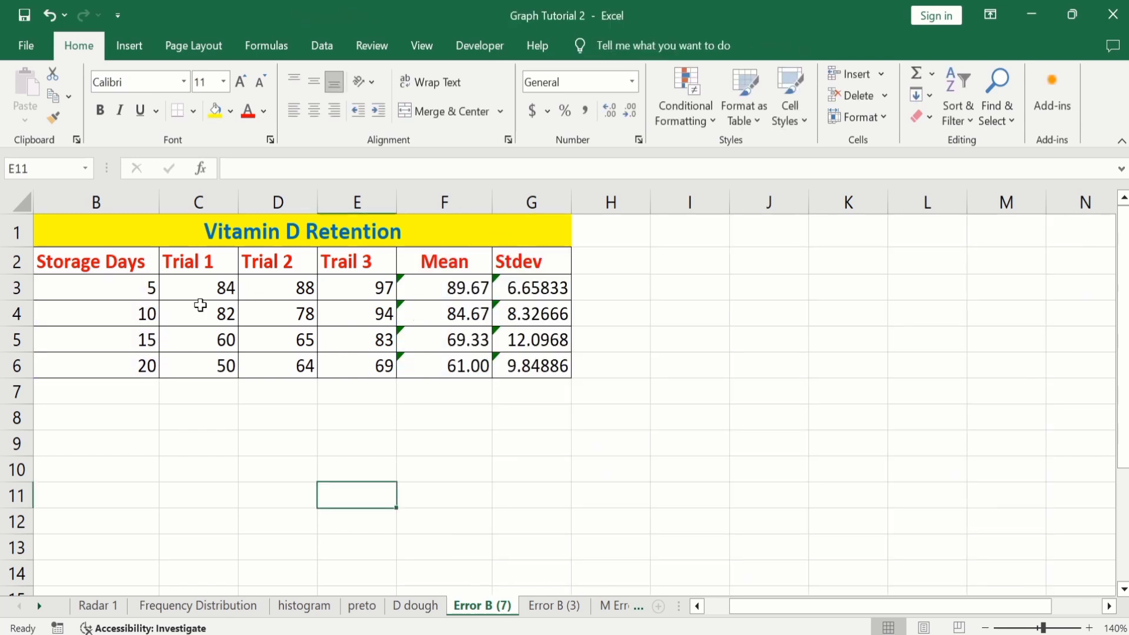
click(116, 372)
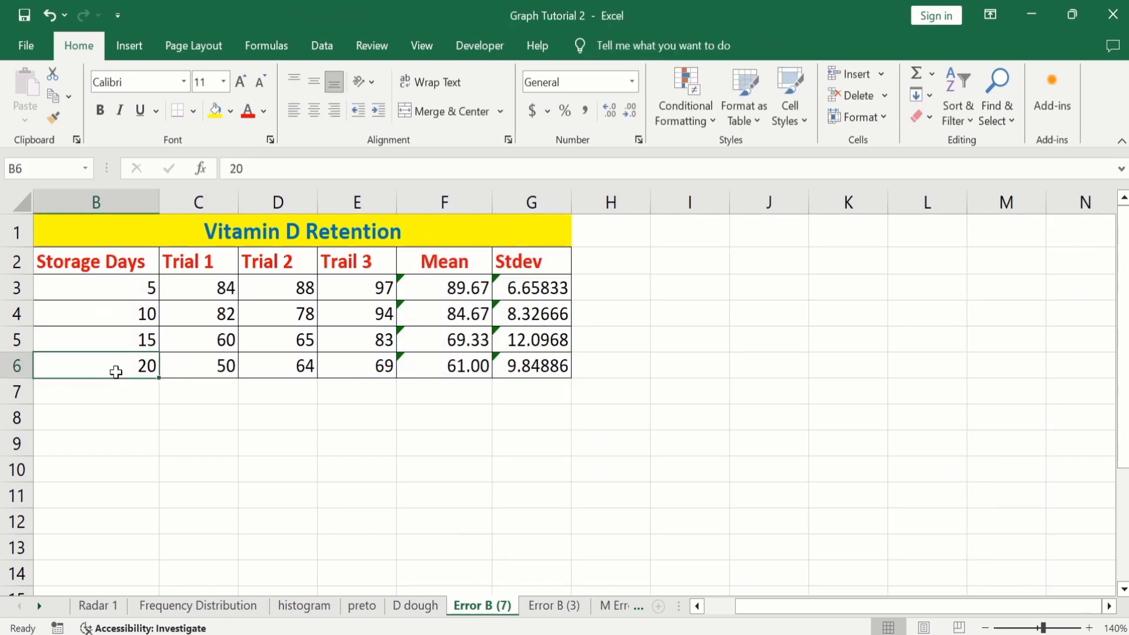
drag(115, 372, 126, 294)
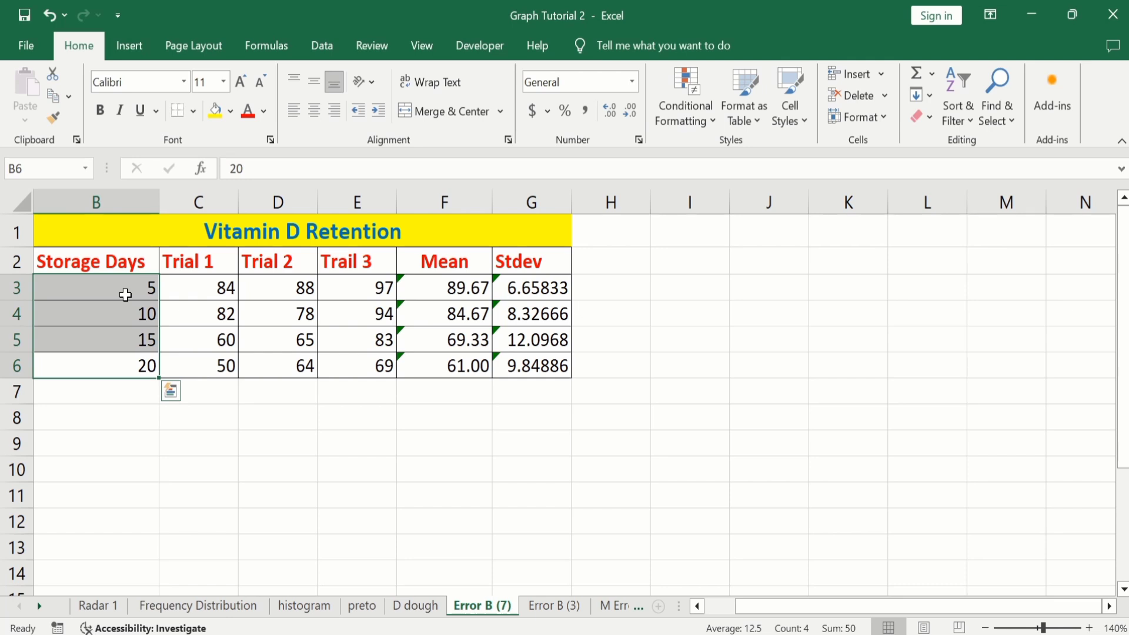
right_click(125, 295)
click(182, 207)
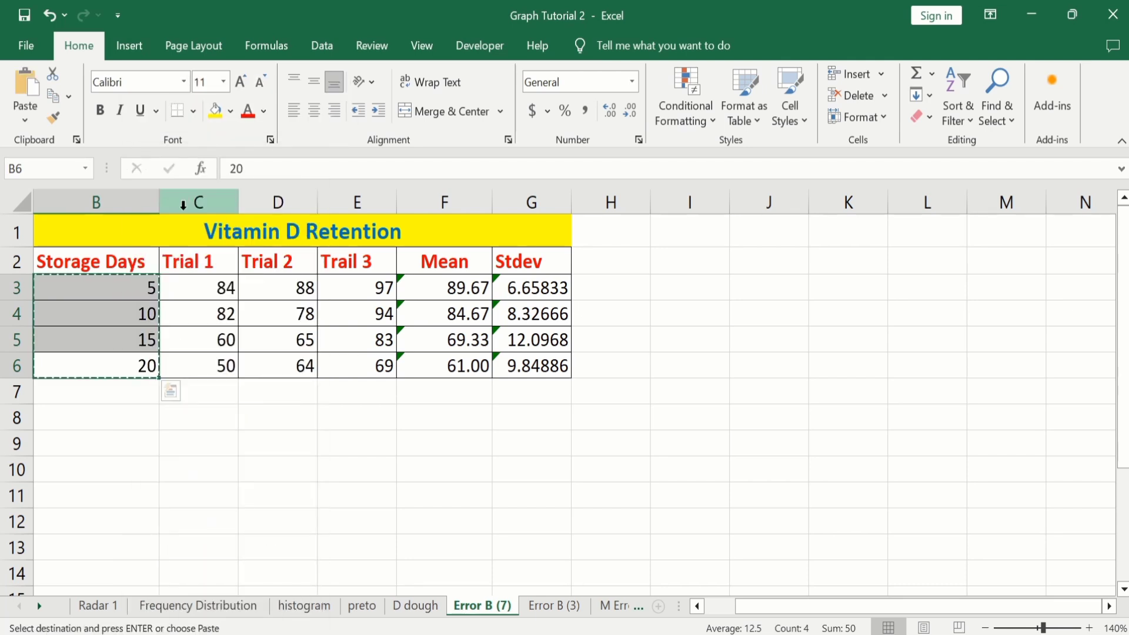
click(182, 447)
right_click(184, 454)
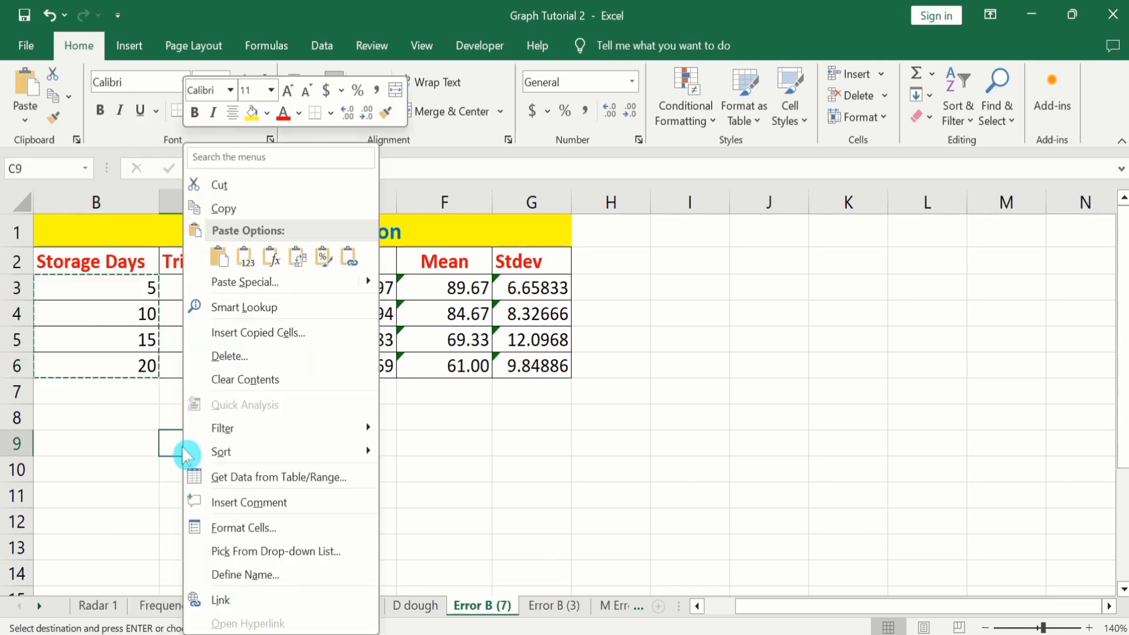
click(245, 258)
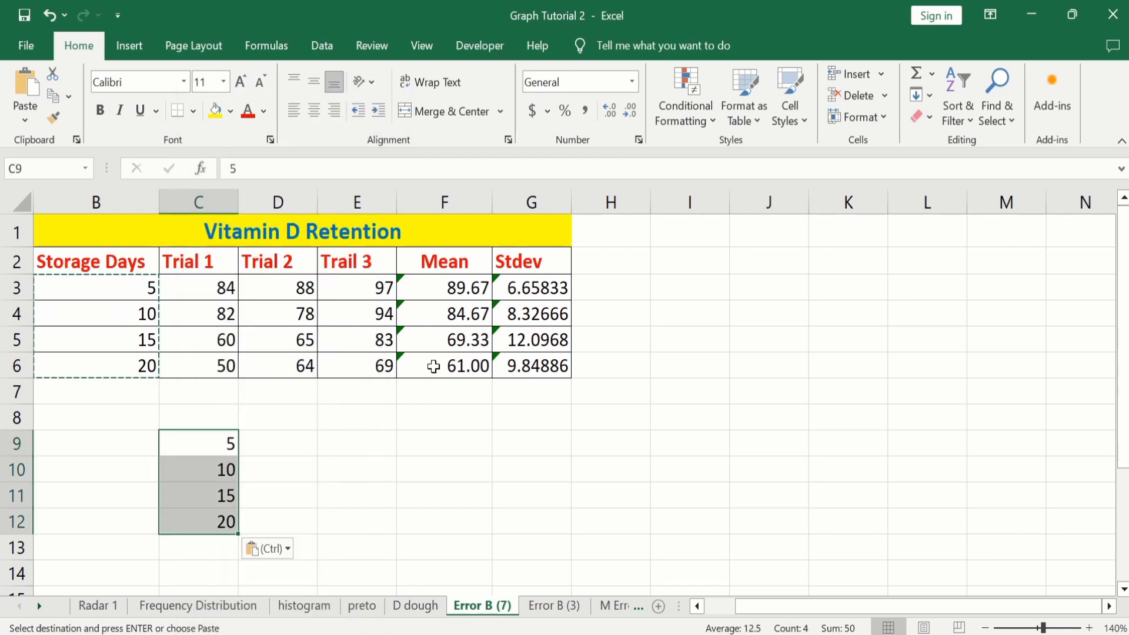
Step: Paste the Mean values F3:F6 as plain values into D9:D12 and select C9:D12
click(433, 366)
drag(433, 367, 435, 291)
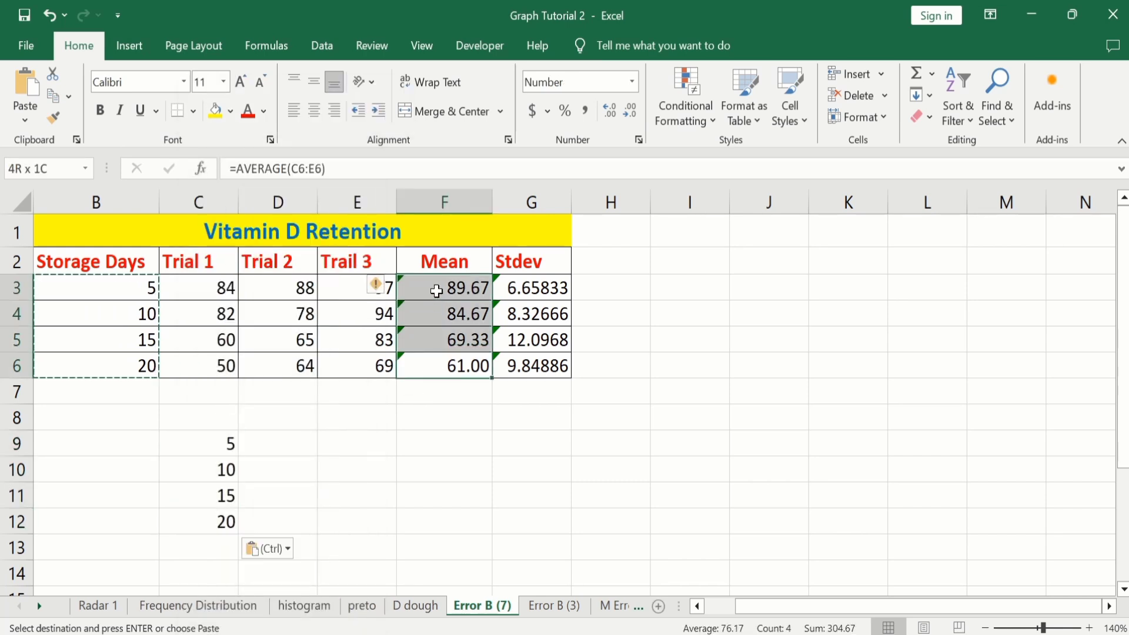
right_click(437, 292)
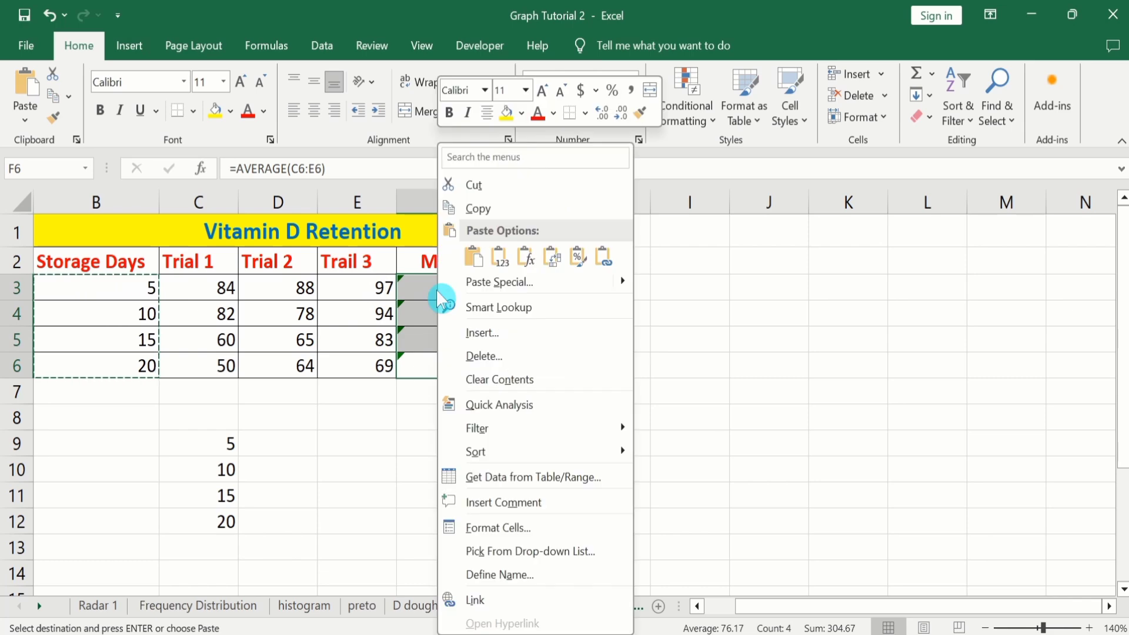
click(475, 209)
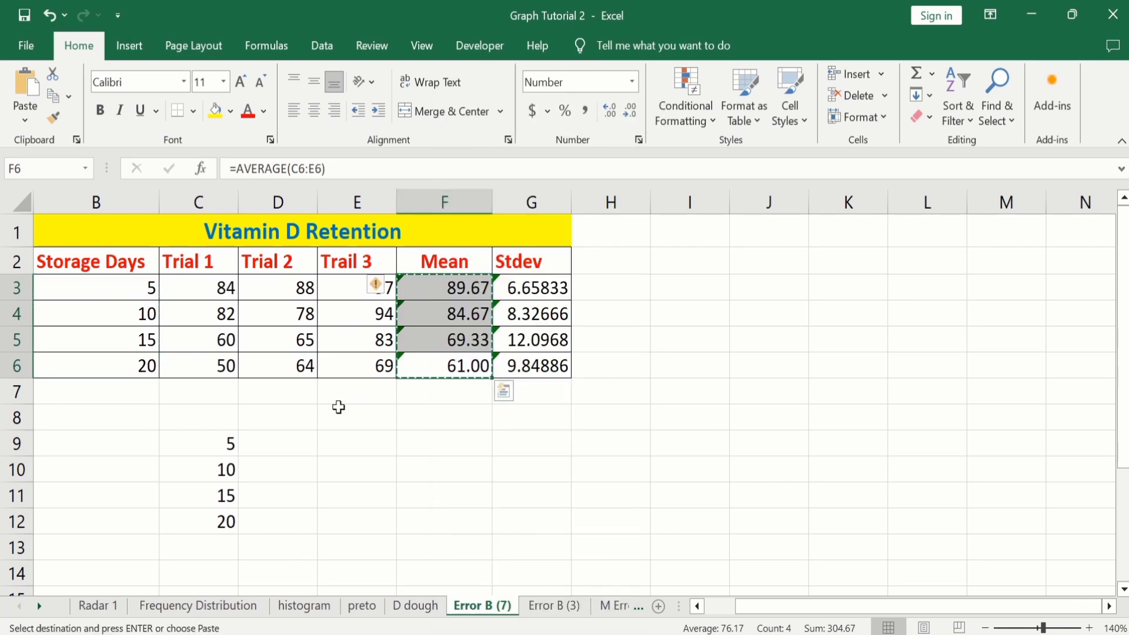
click(272, 444)
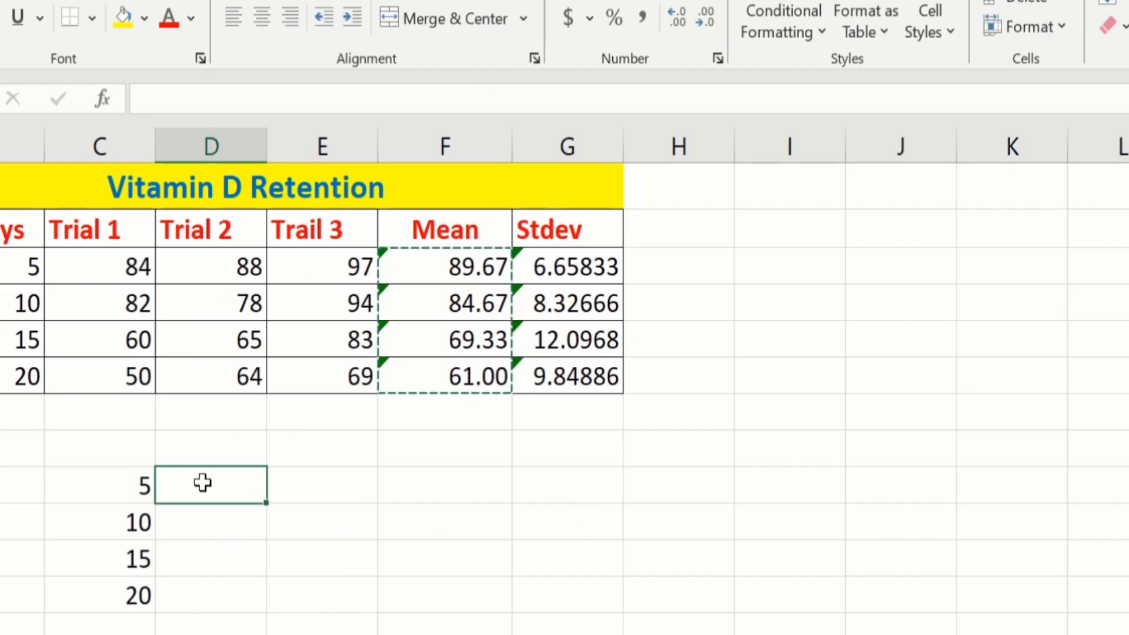
right_click(203, 483)
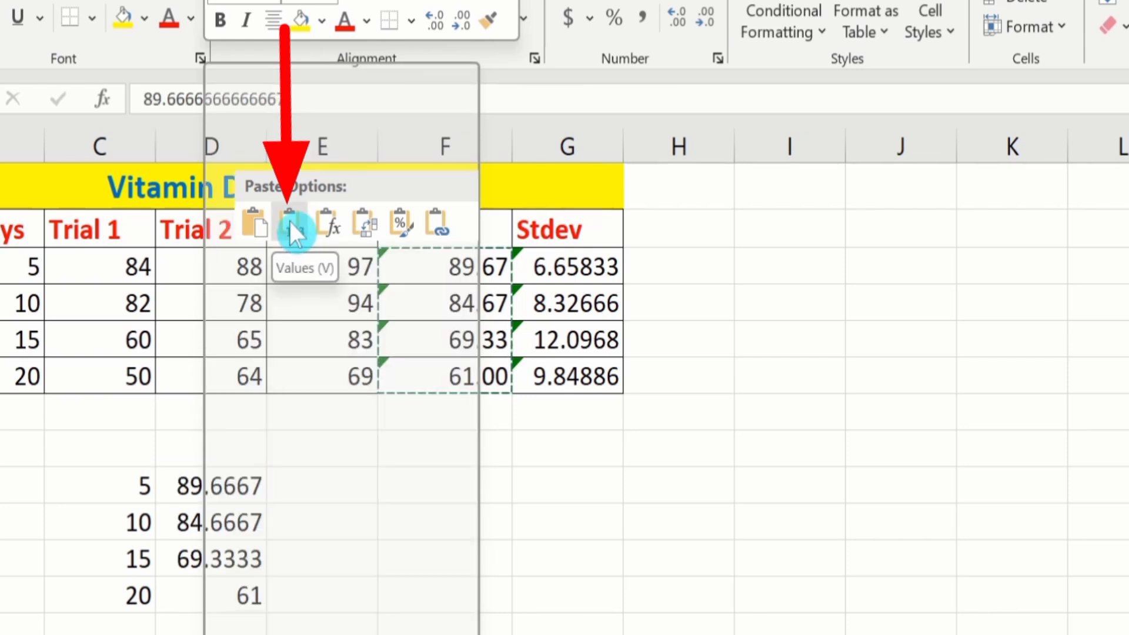
click(288, 219)
click(337, 604)
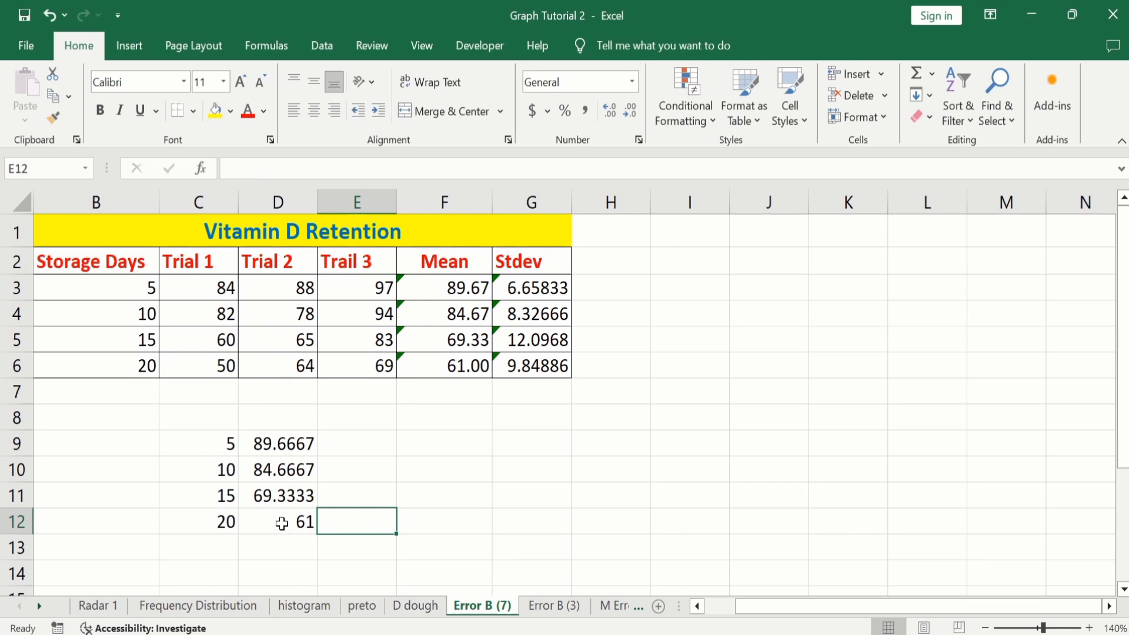
drag(282, 523, 224, 442)
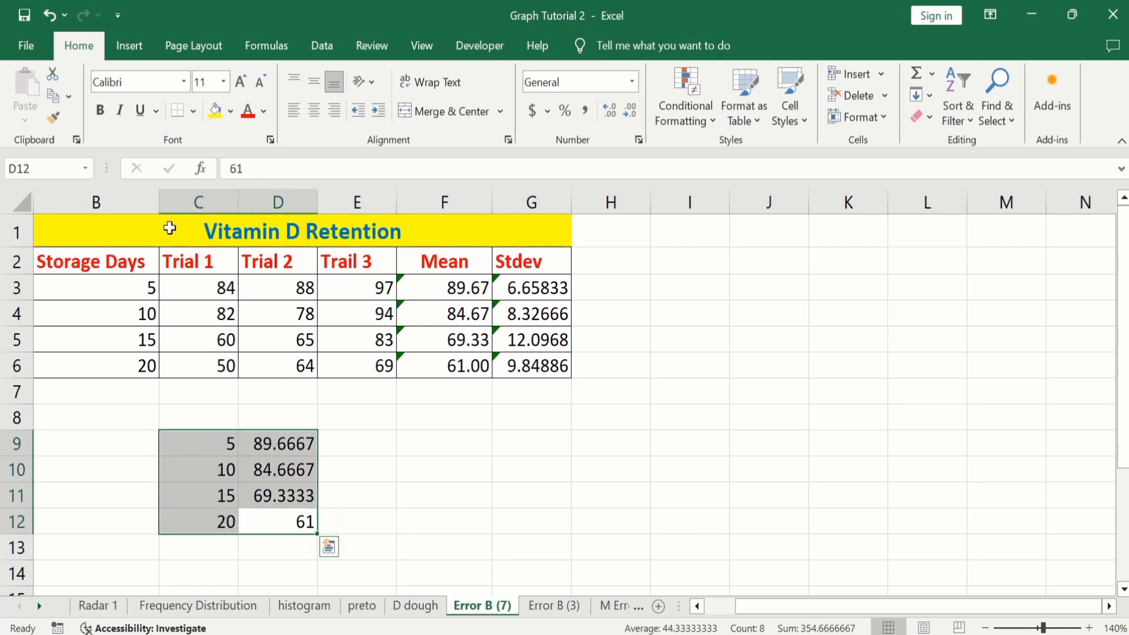
Step: Insert a clustered column chart of C9:D12 and delete its red Series1 bars
click(132, 50)
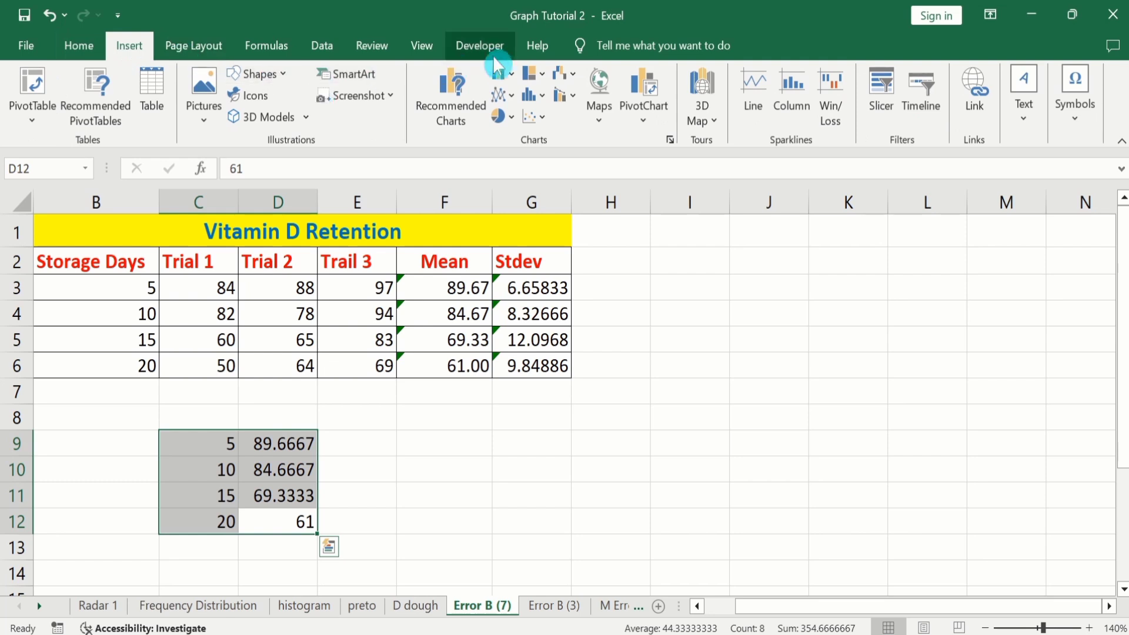
click(514, 79)
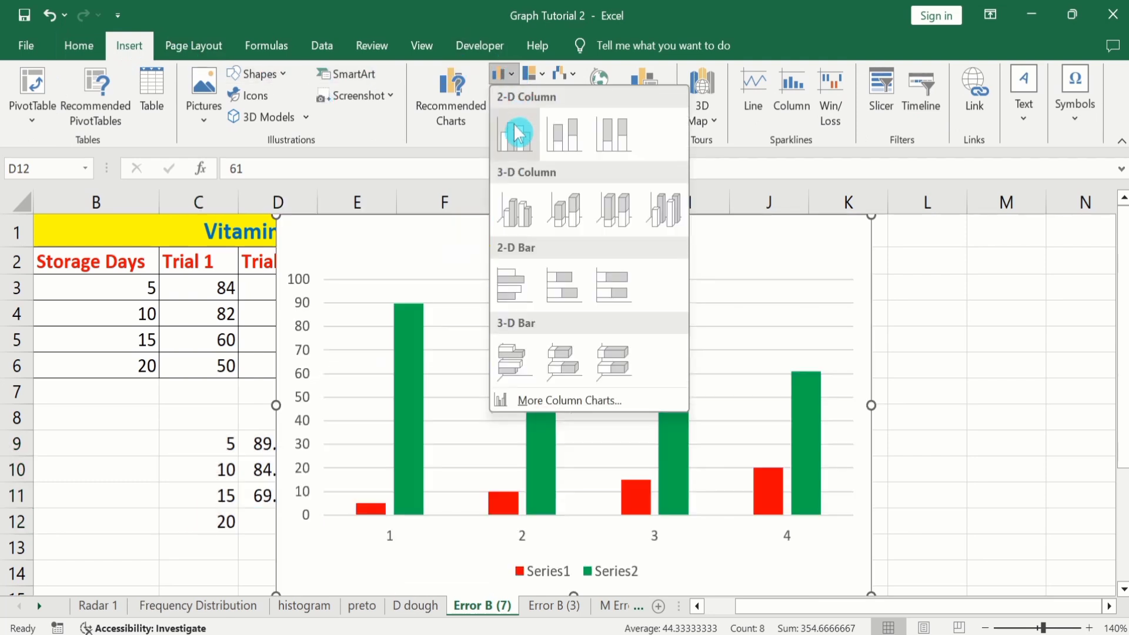
click(515, 134)
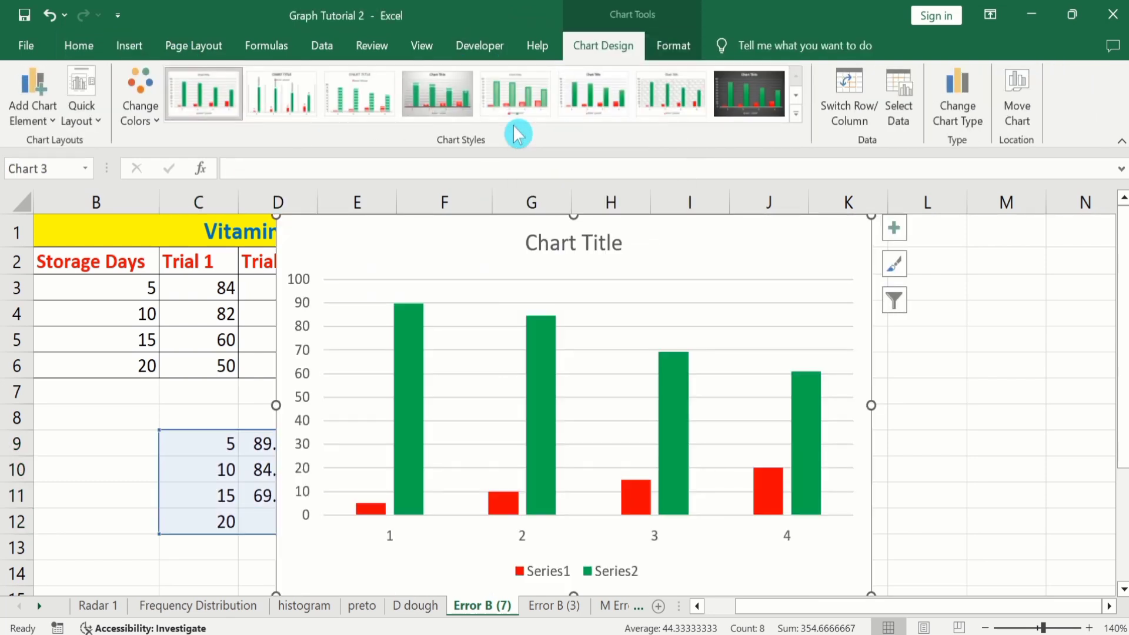
mouse_move(508, 519)
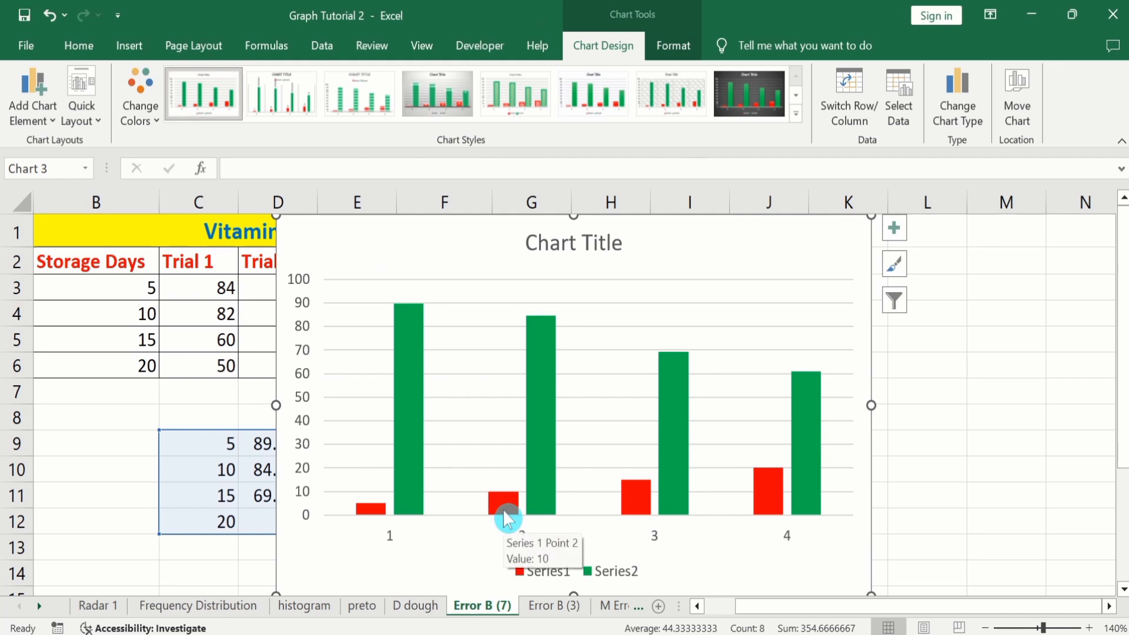
click(508, 519)
key(Delete)
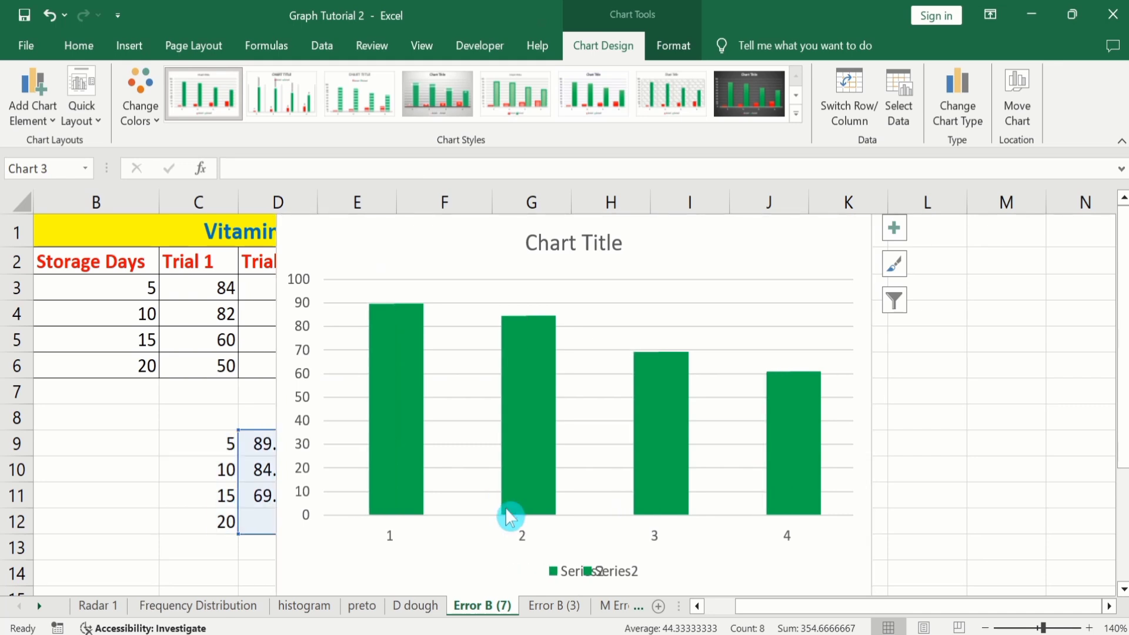
Step: Set the new chart's axis labels to B3:B6 (5, 10, 15, 20) and drag it right of the table
right_click(456, 417)
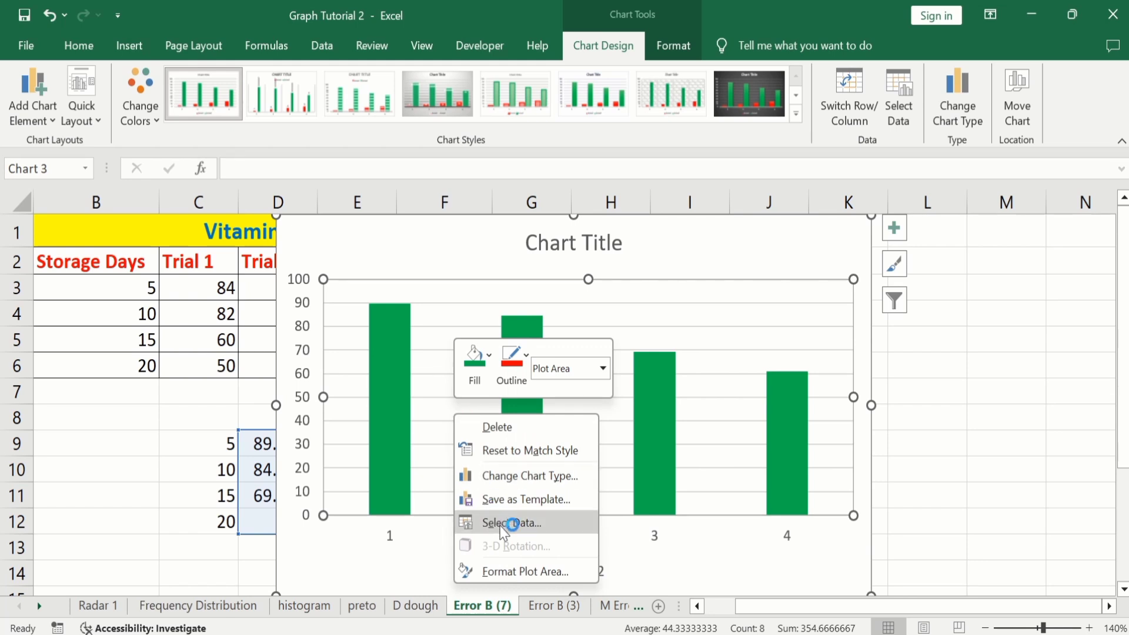
click(503, 523)
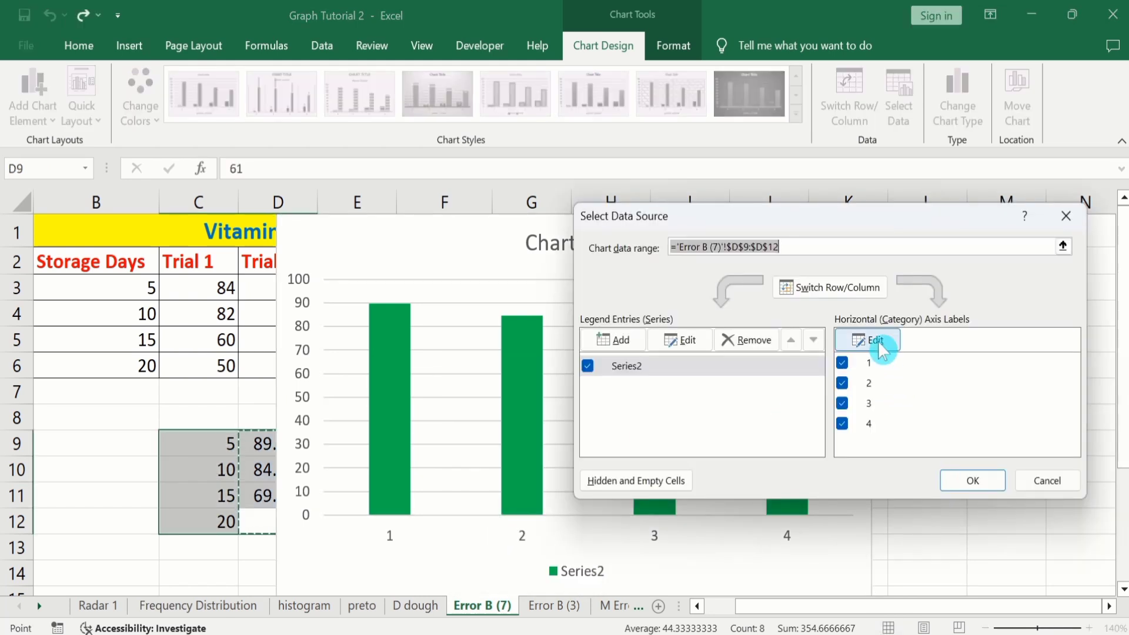
click(875, 340)
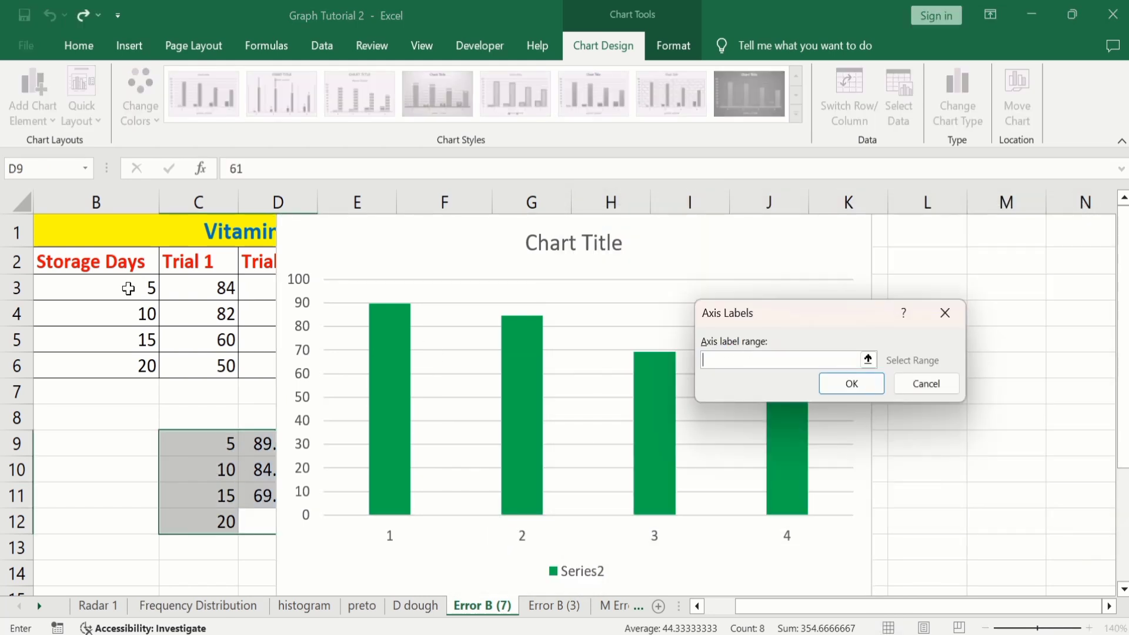
drag(129, 288, 127, 365)
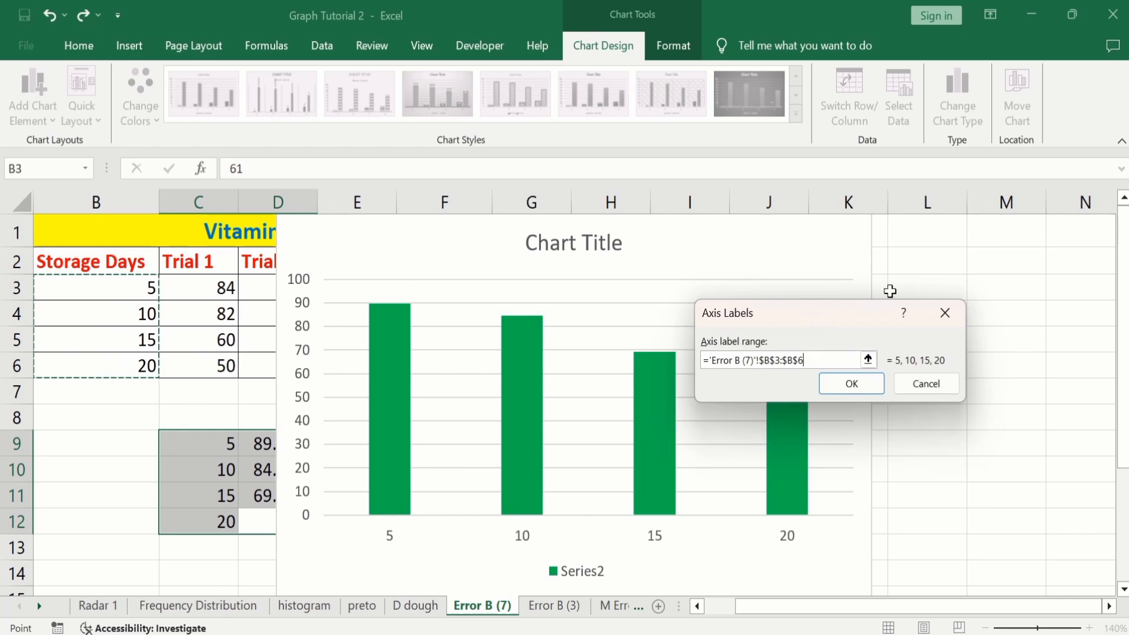
click(852, 383)
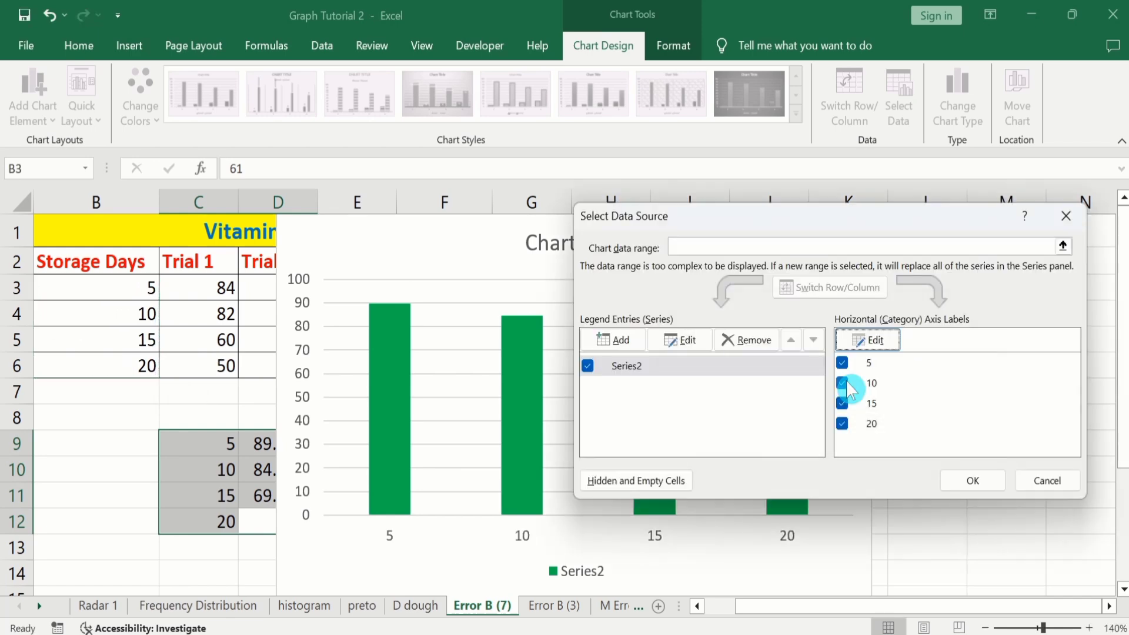
click(979, 477)
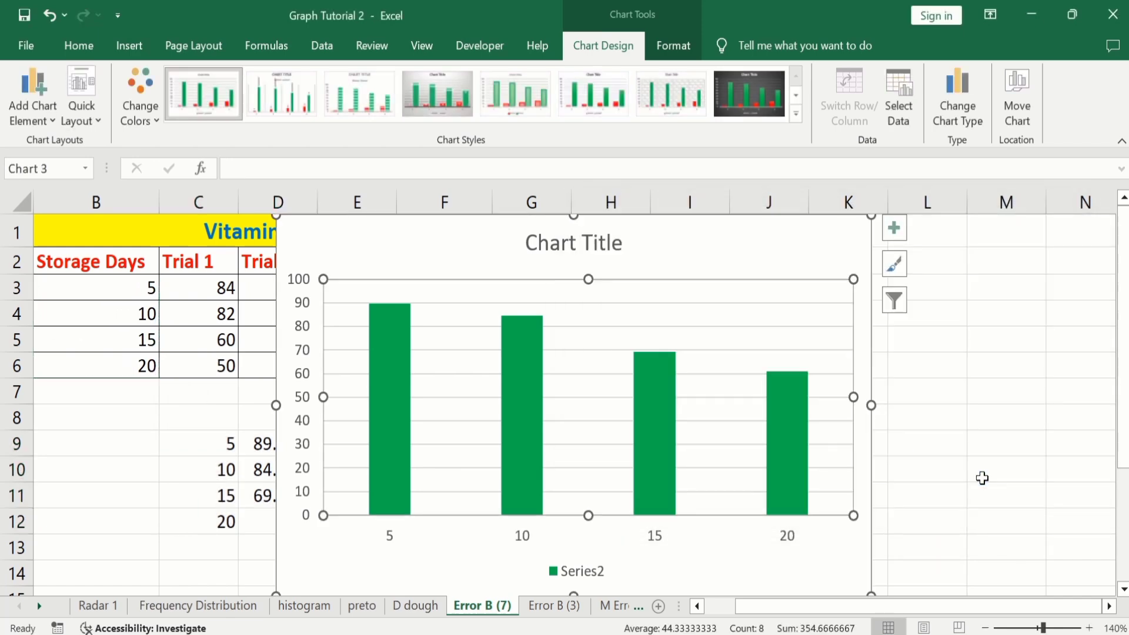
click(294, 238)
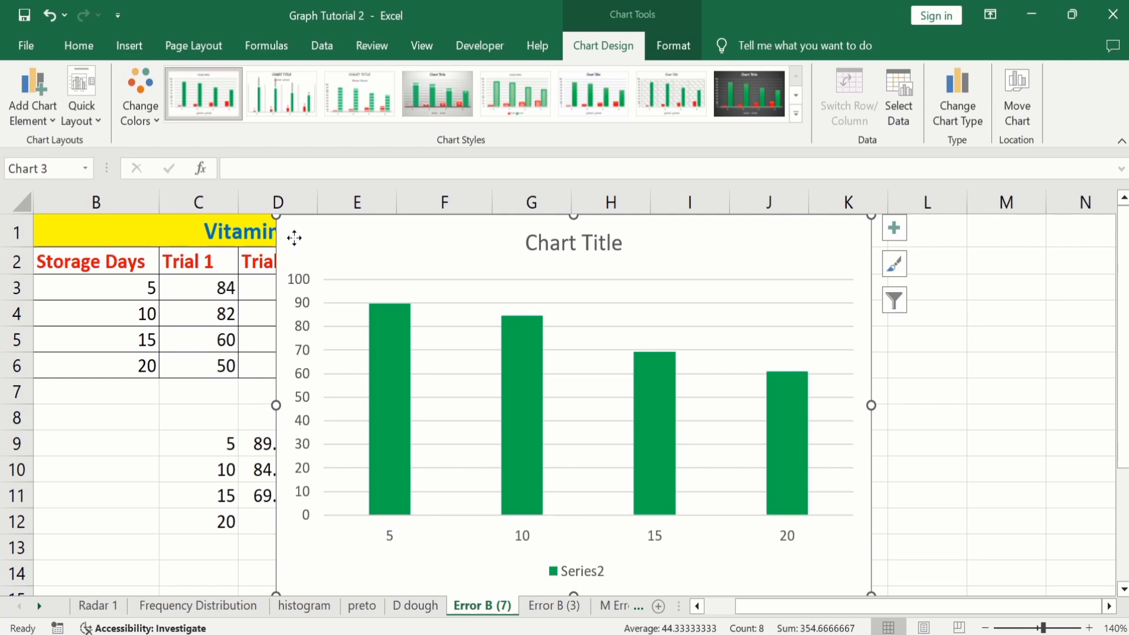
drag(293, 238, 515, 232)
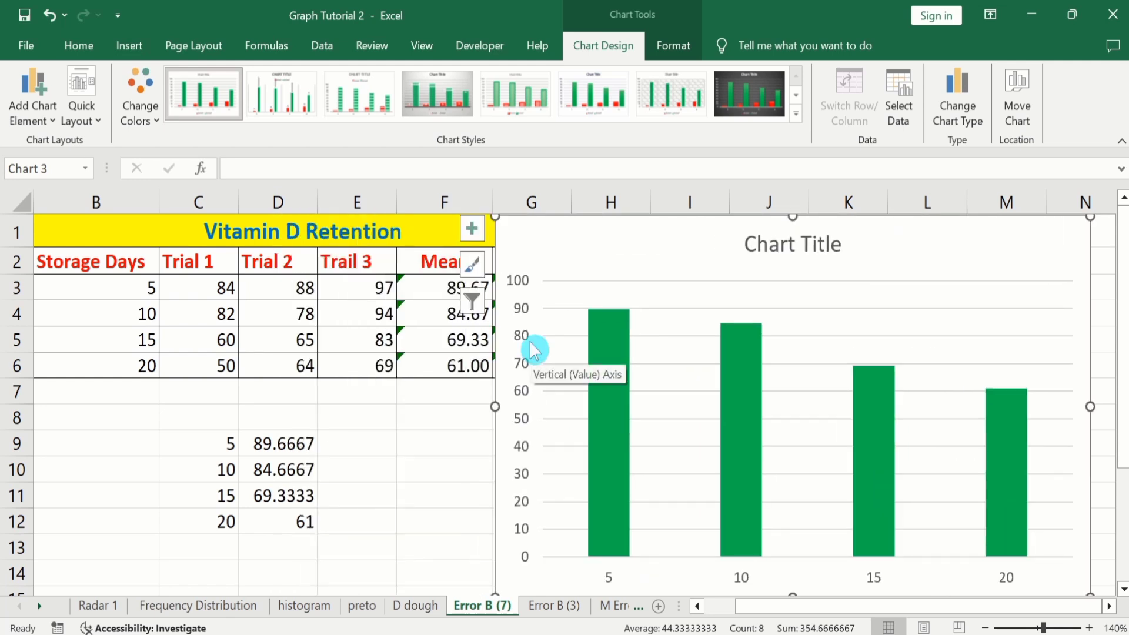
click(561, 607)
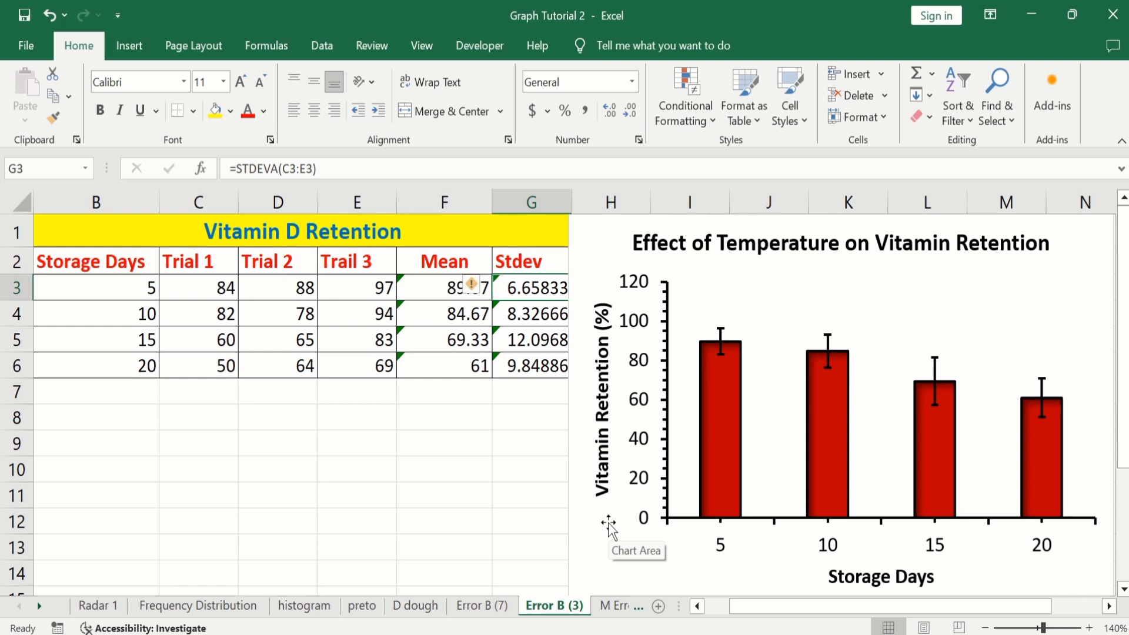
key(ctrl+Page_Up)
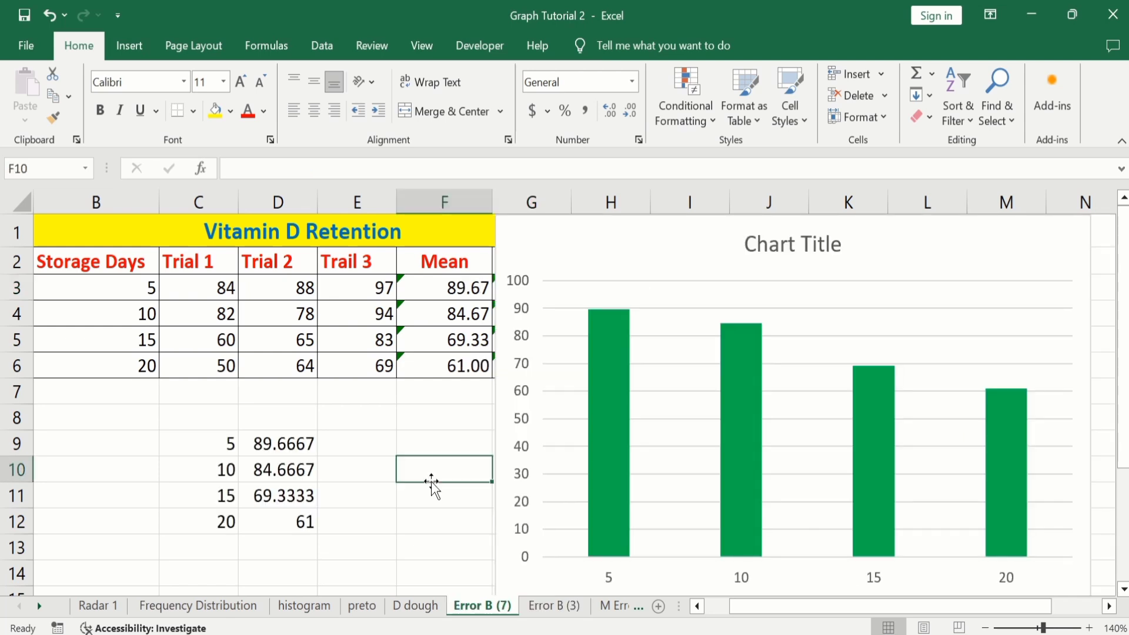
mouse_move(622, 361)
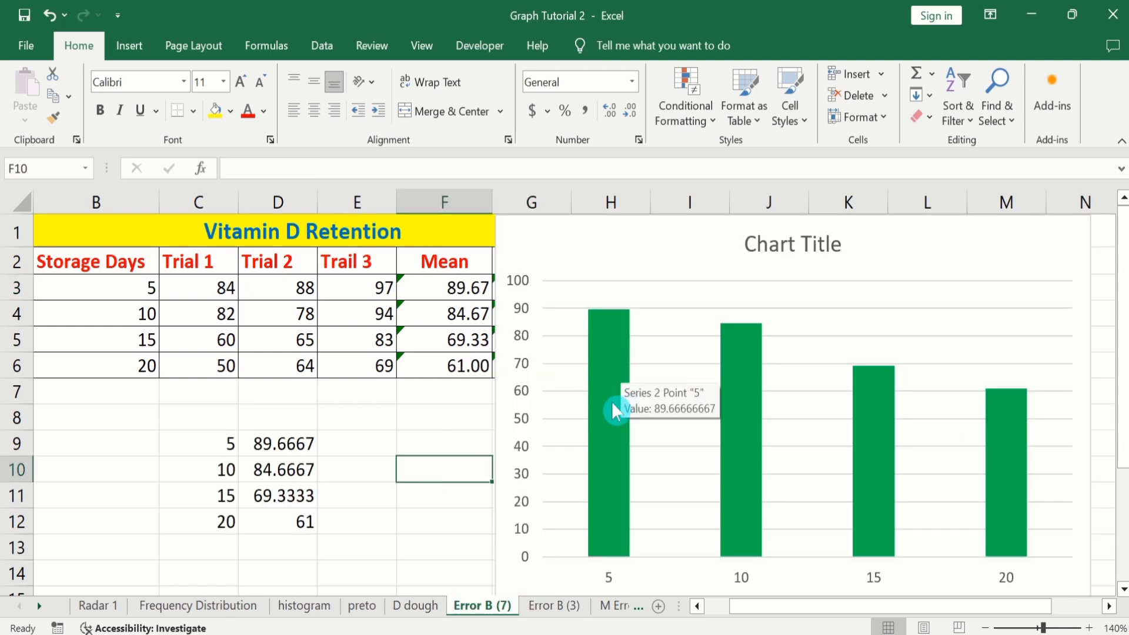
Step: Add error bars to the Mean series via Add Chart Element and open More Error Bars Options
click(614, 361)
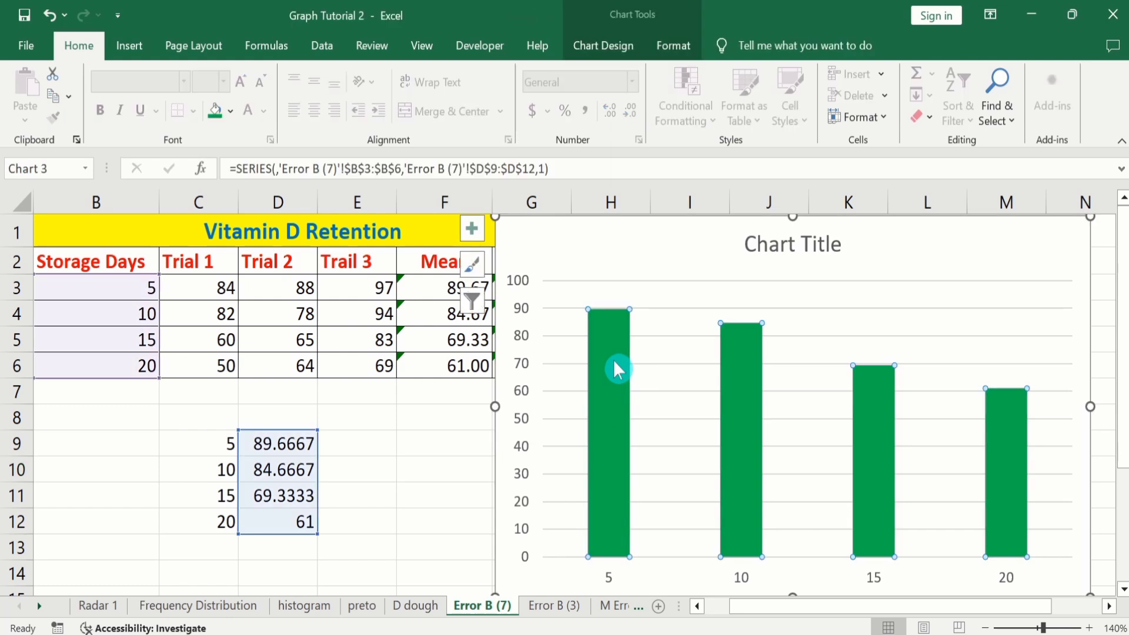
mouse_move(607, 344)
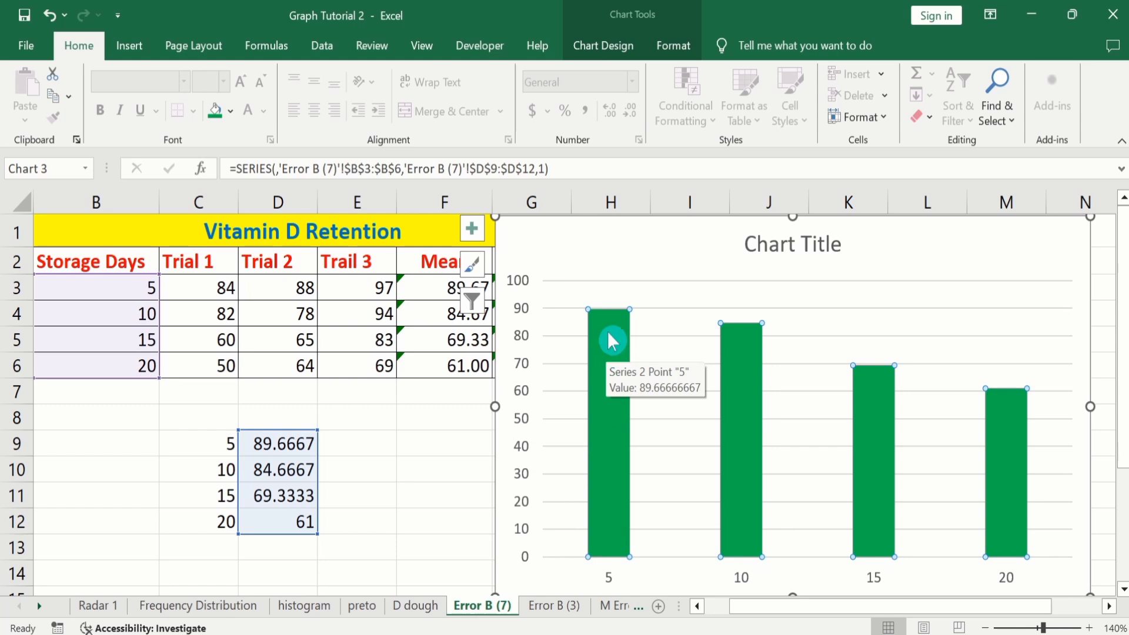
click(608, 45)
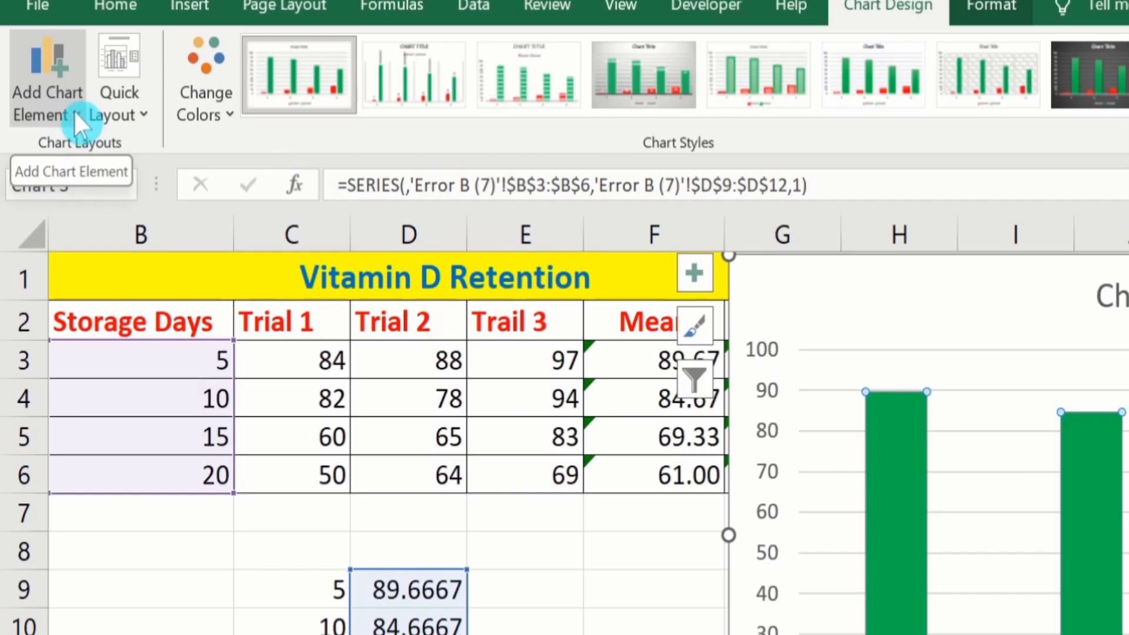
click(52, 123)
mouse_move(88, 133)
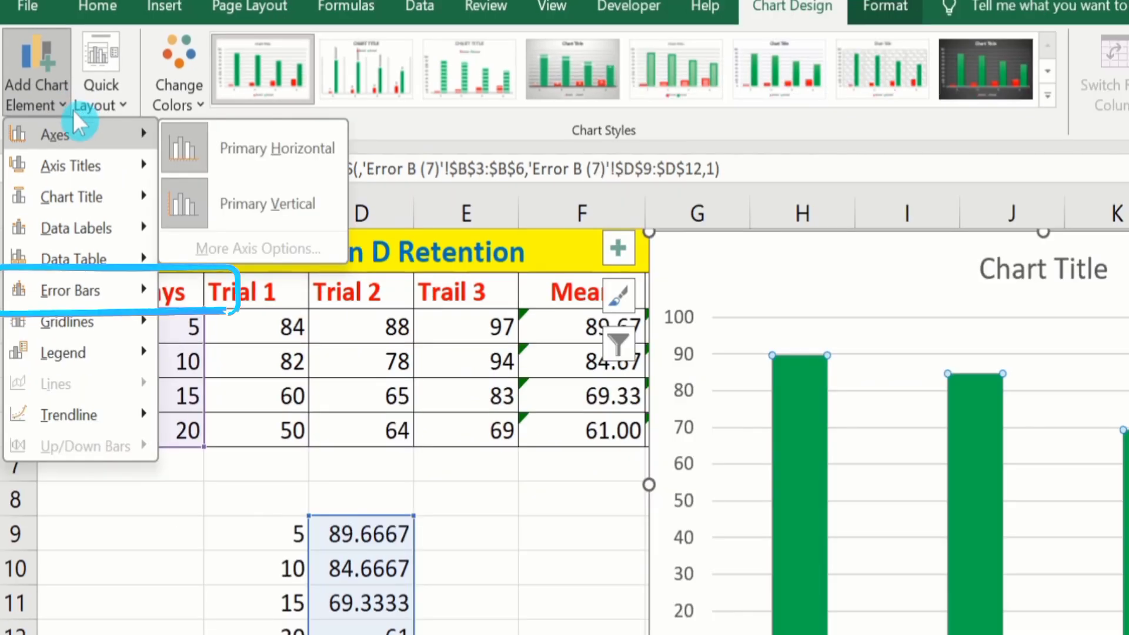
mouse_move(77, 296)
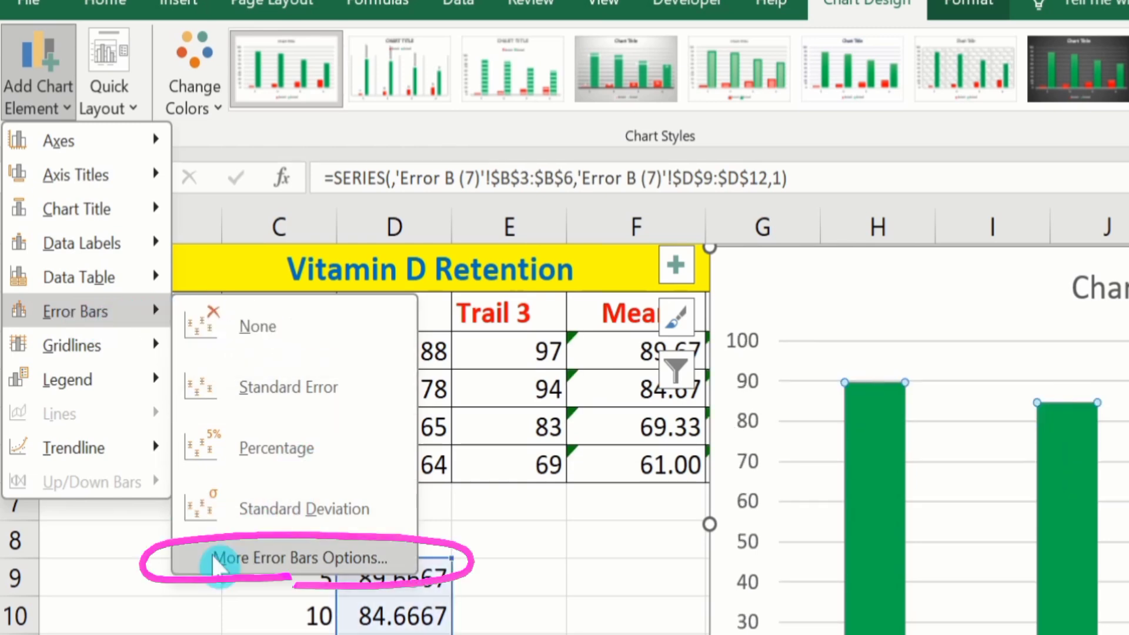
click(328, 557)
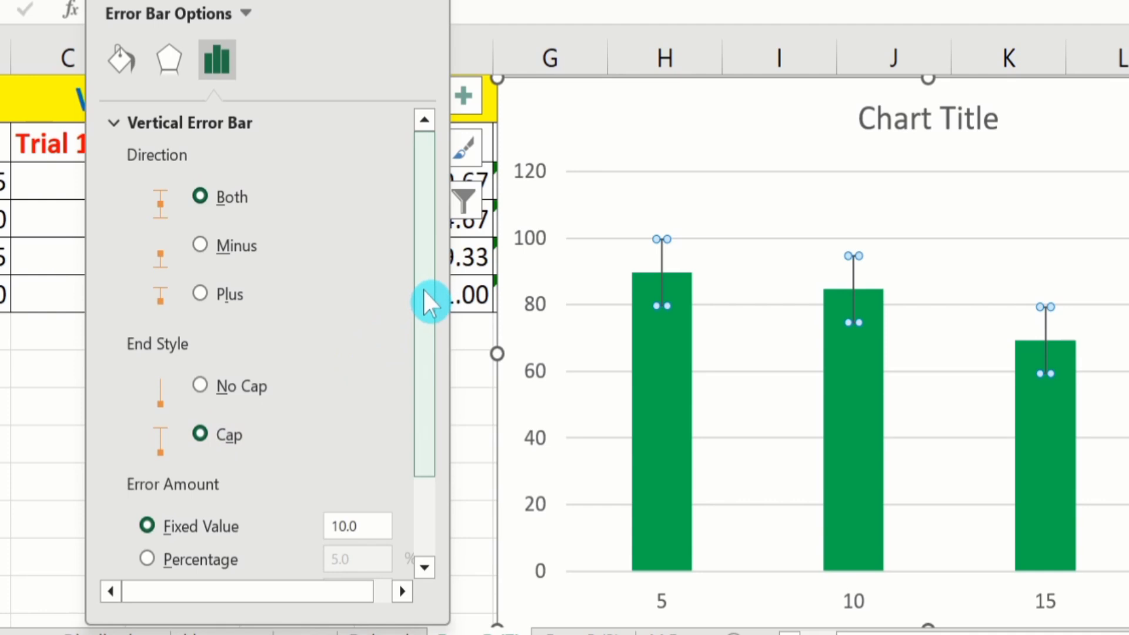
Step: Switch the error amount to Custom and bring up the Custom Error Bars dialog showing ={1}
drag(422, 288, 425, 315)
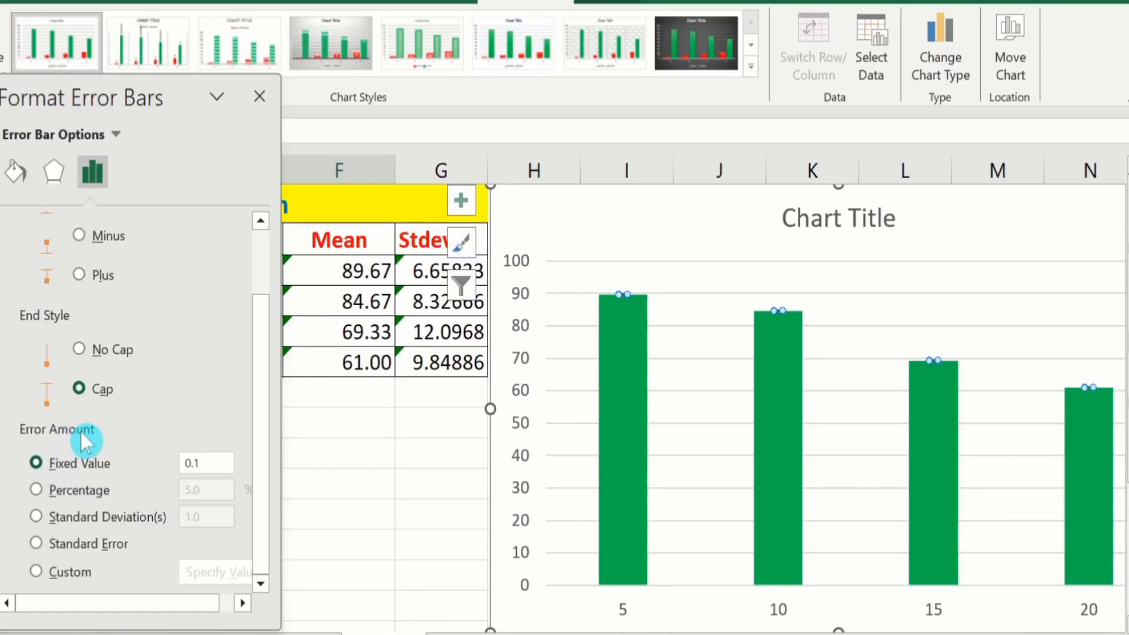
click(35, 571)
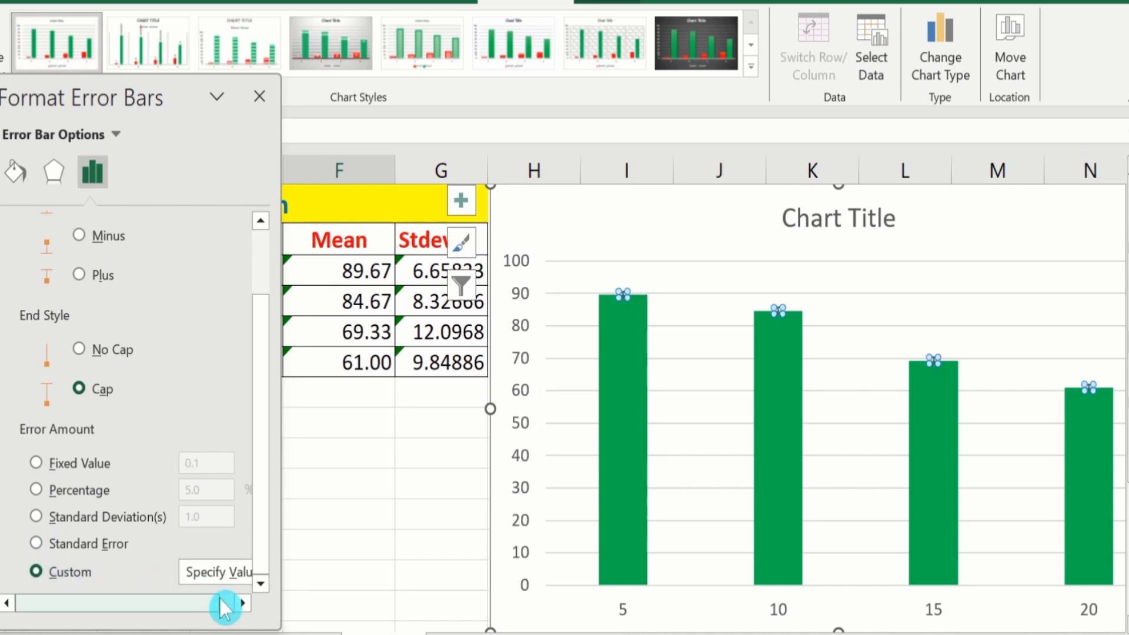
click(241, 604)
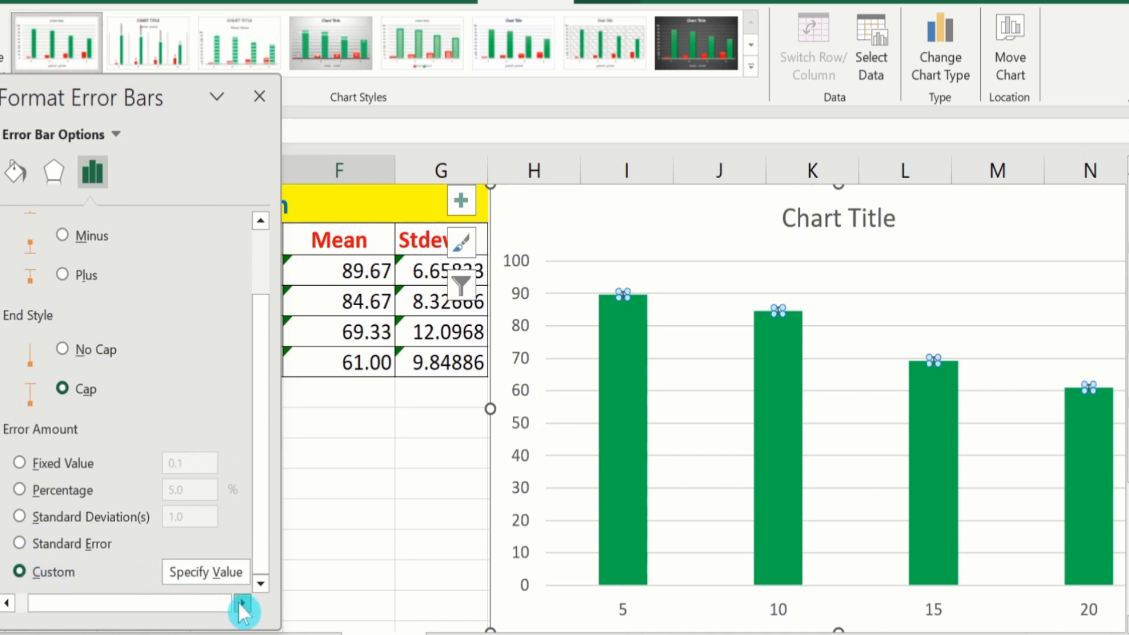
click(206, 569)
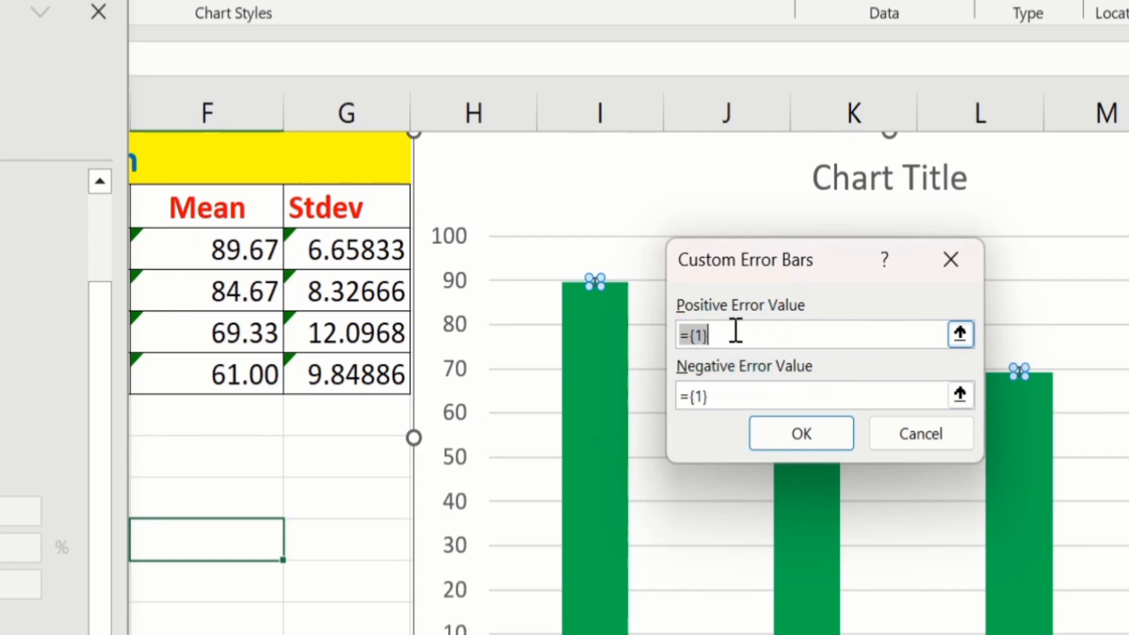
Step: Replace both positive and negative error values with the Stdev range G3:G6 and confirm
click(730, 335)
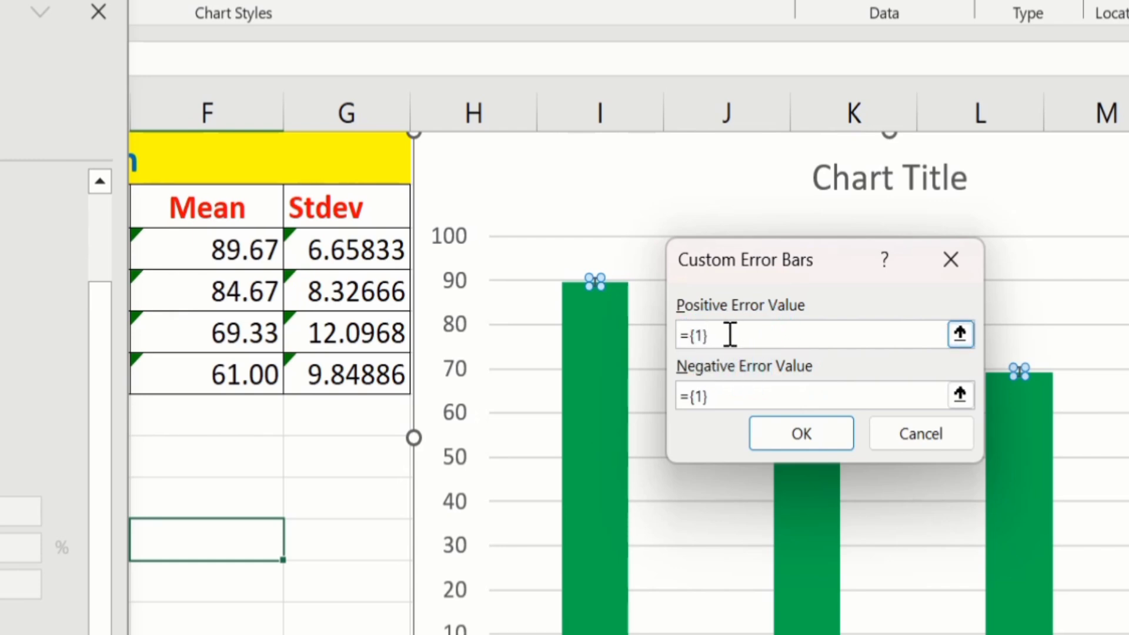
key(BackSpace)
key(BackSpace)
key(BackSpace)
key(BackSpace)
click(347, 250)
drag(347, 250, 339, 353)
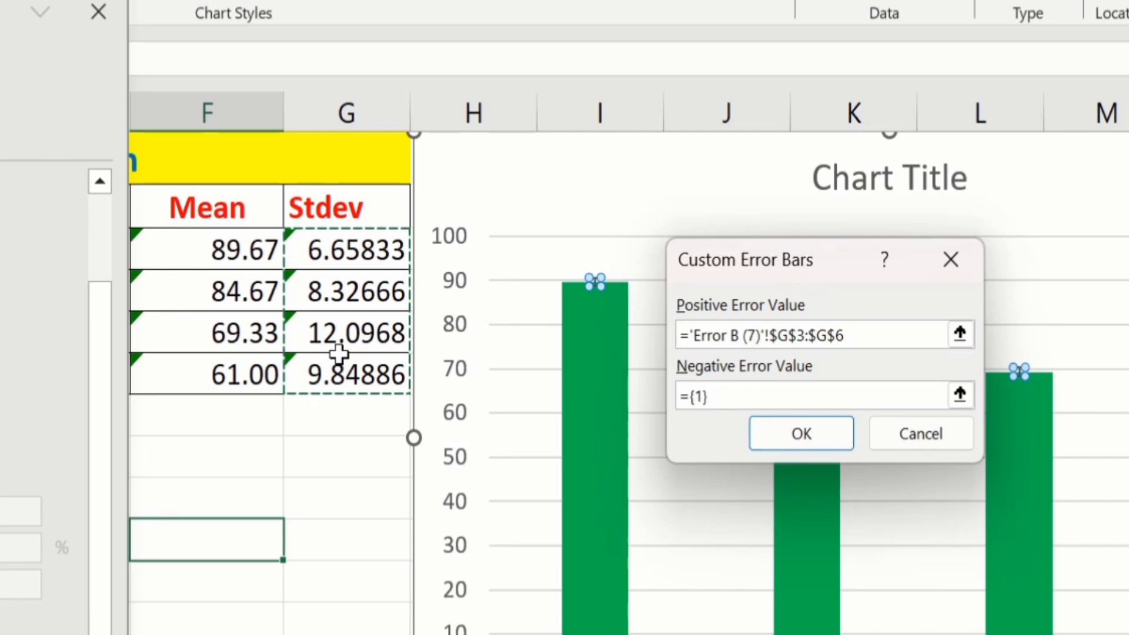
click(811, 392)
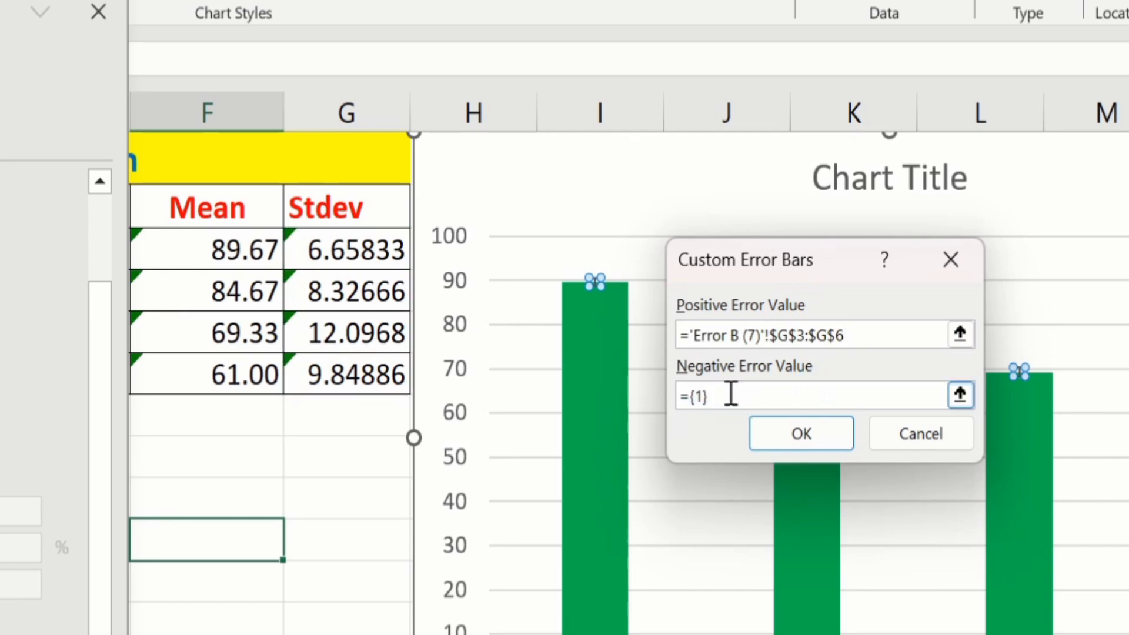
key(BackSpace)
key(BackSpace)
key(BackSpace)
key(BackSpace)
click(332, 247)
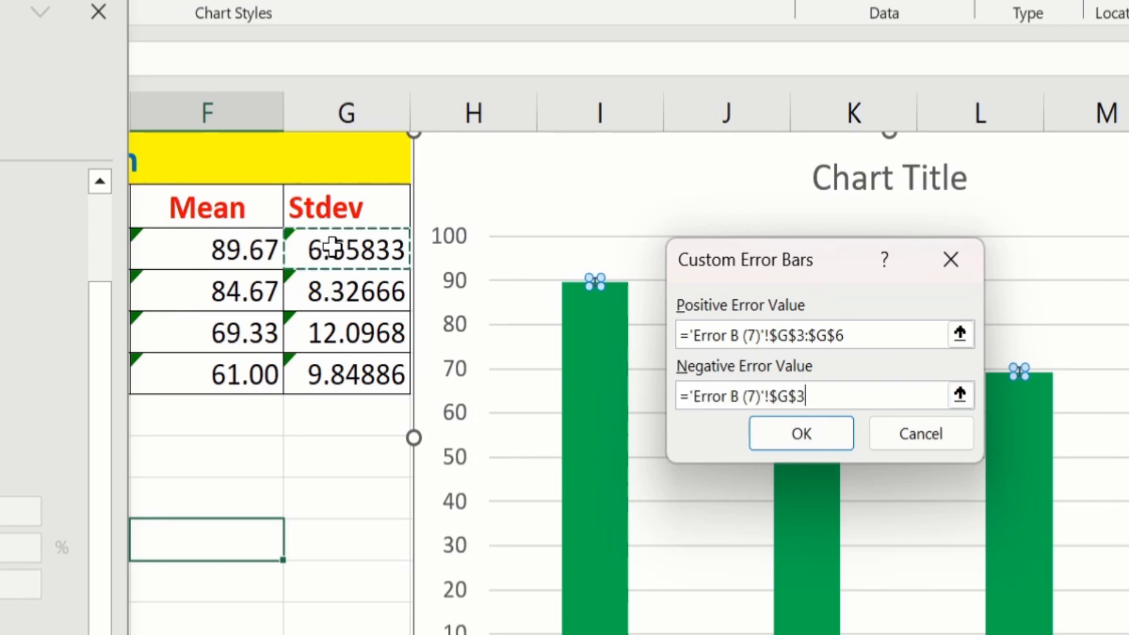
drag(332, 247, 334, 377)
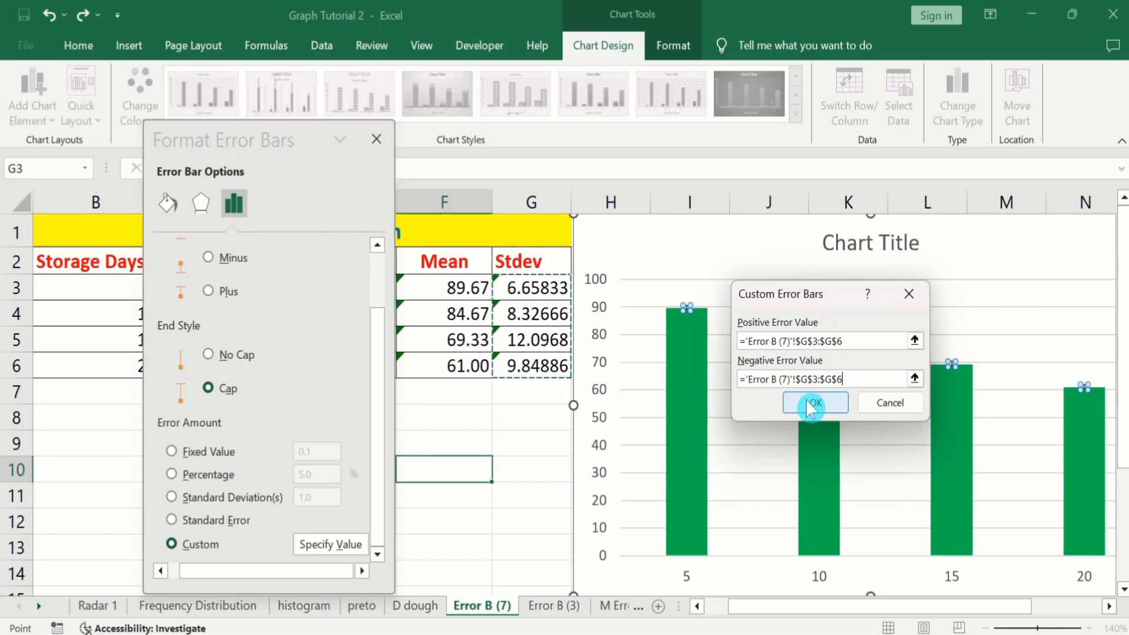
click(812, 403)
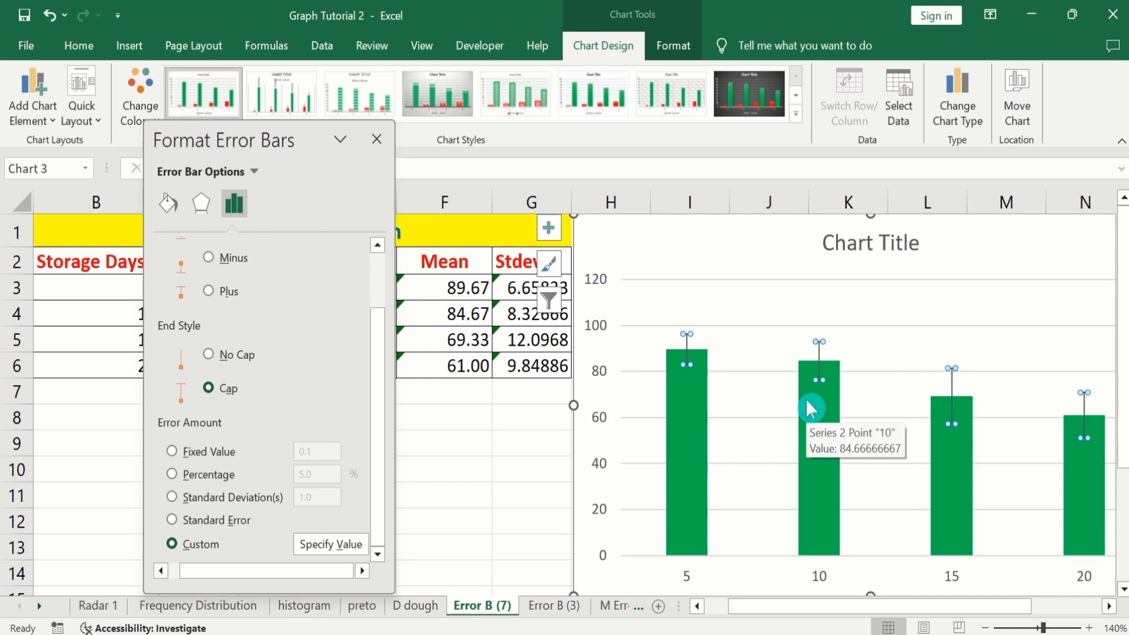
Step: Close the formatting pane, review the per-bar error bars, and reopen Format Error Bars for them
click(376, 138)
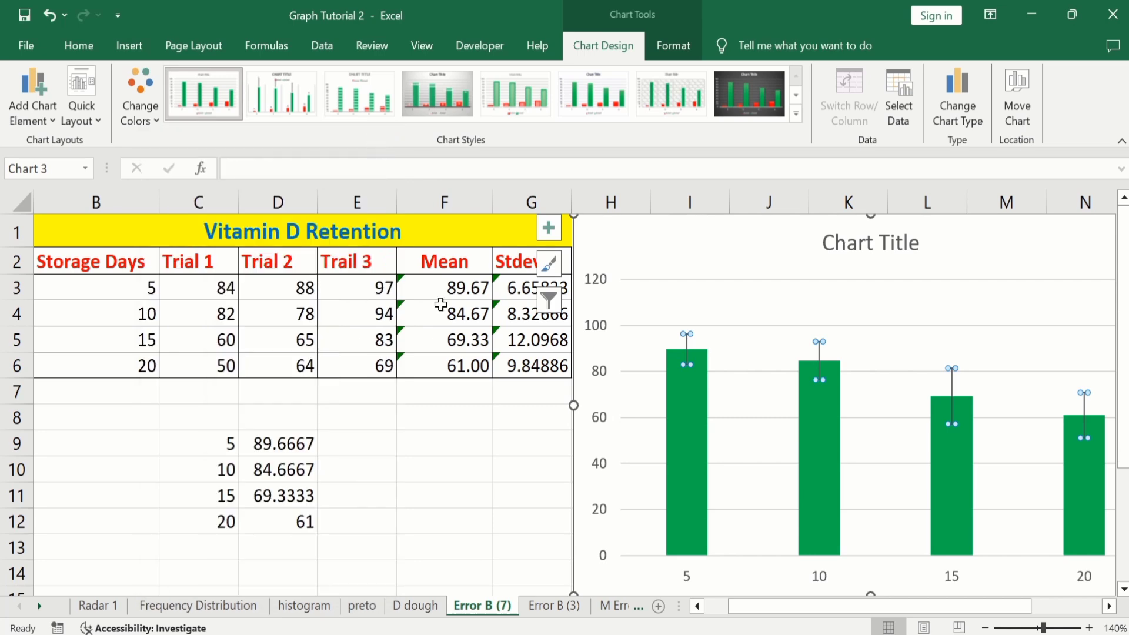
click(492, 440)
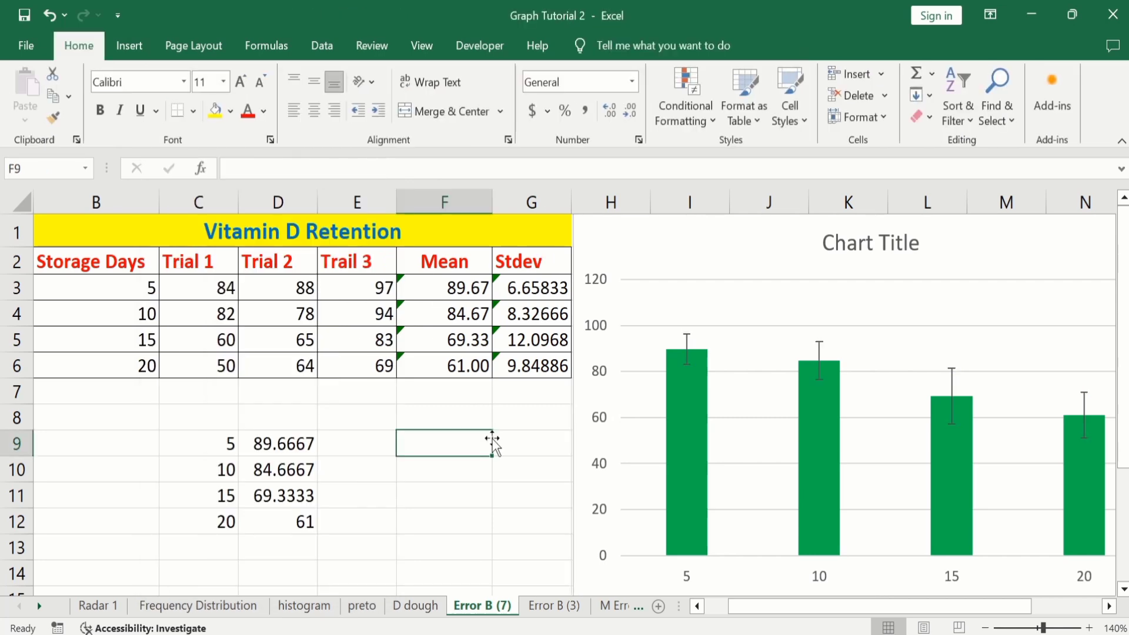
click(687, 344)
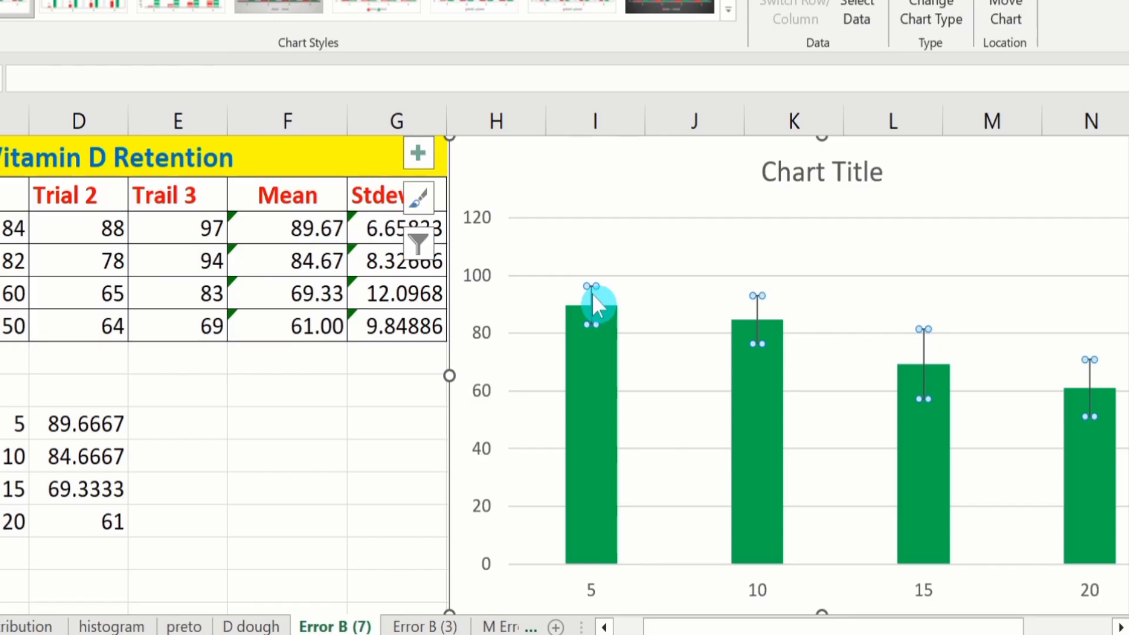
right_click(592, 294)
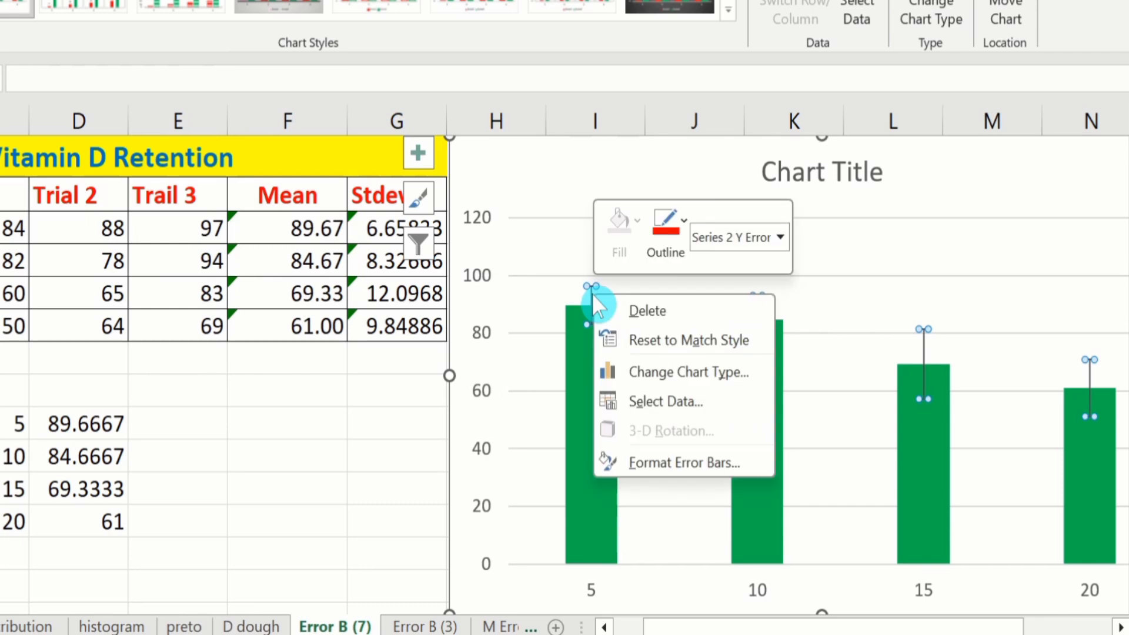
click(676, 463)
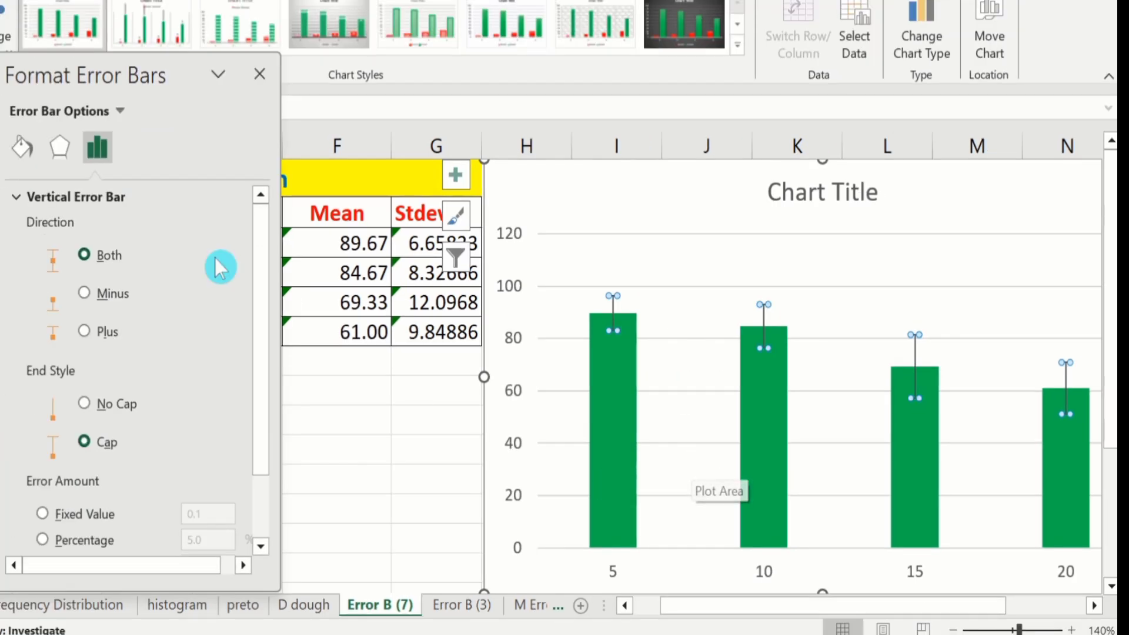
Step: Make the error bars a solid red line
click(21, 148)
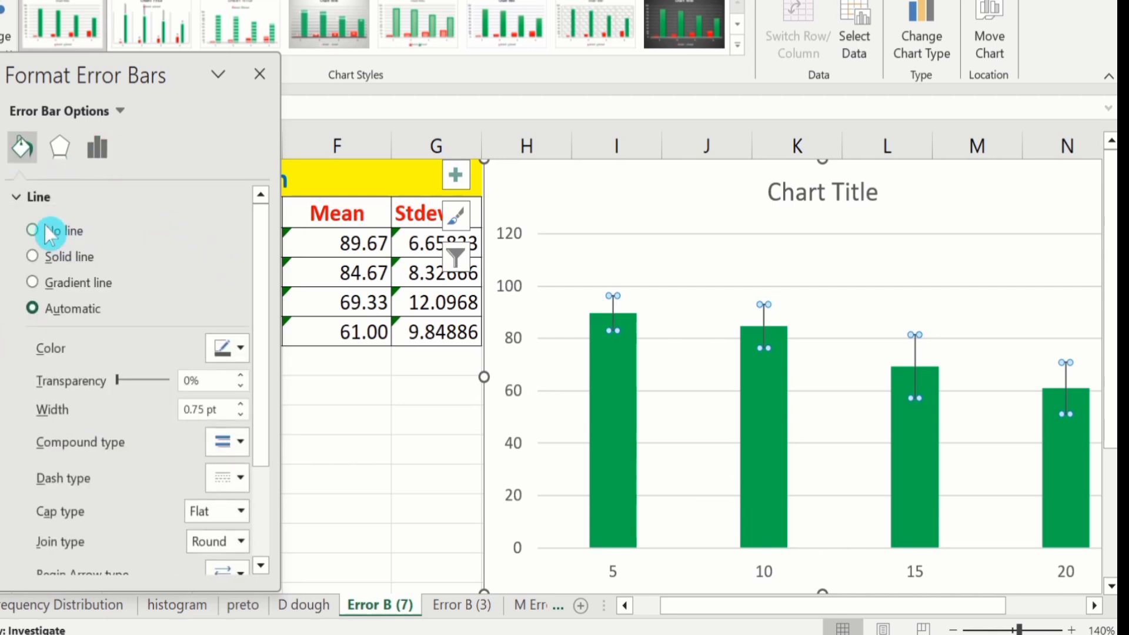
click(33, 257)
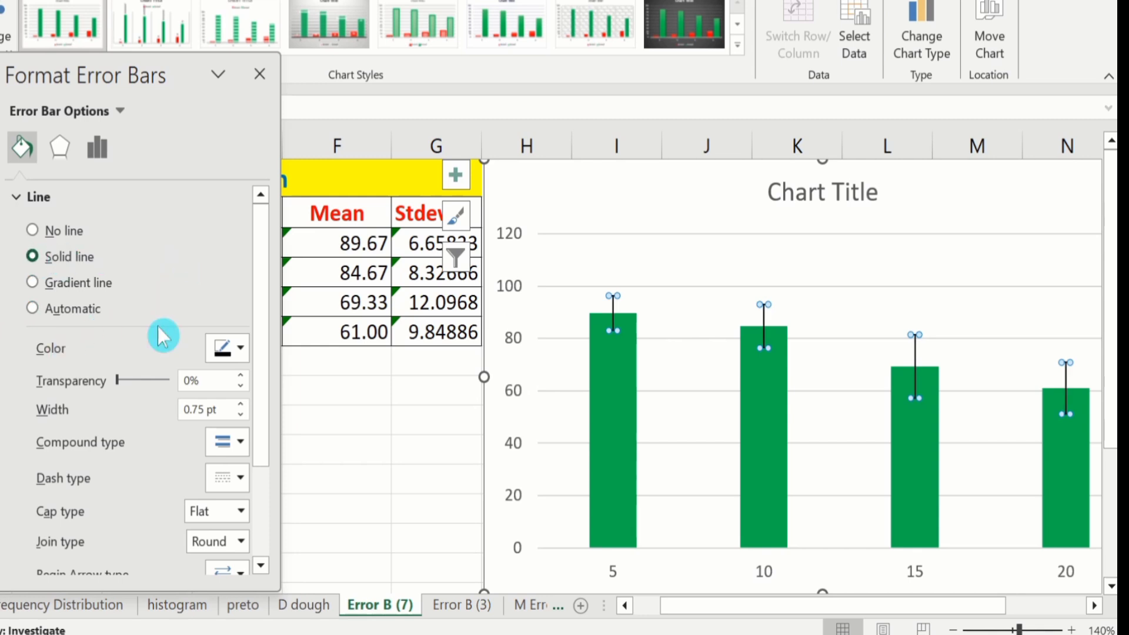
click(241, 350)
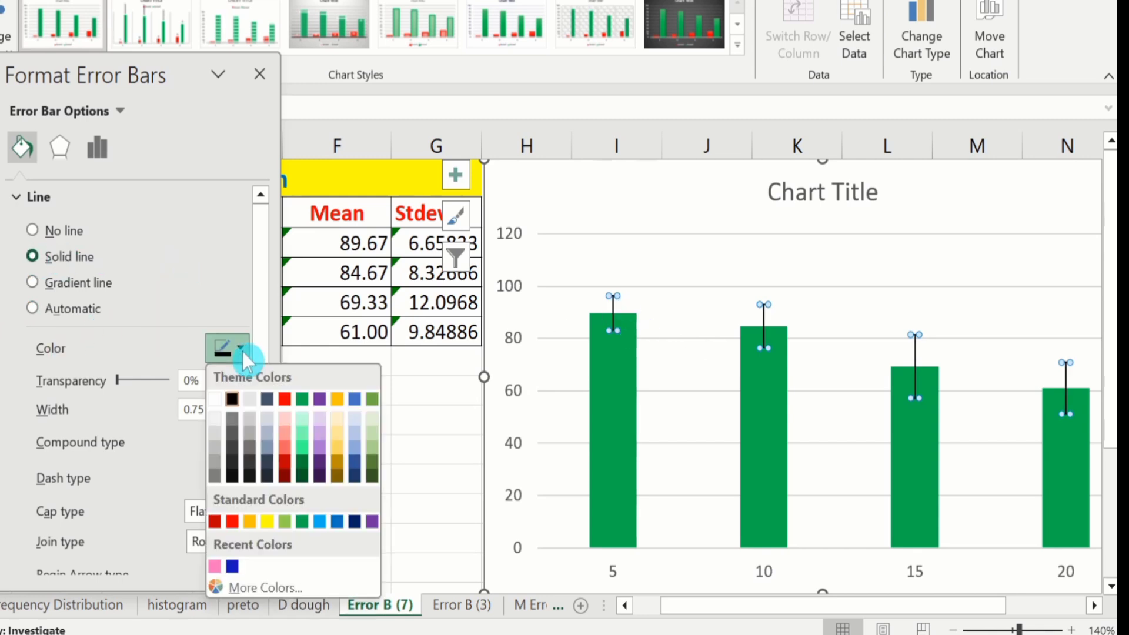
click(285, 398)
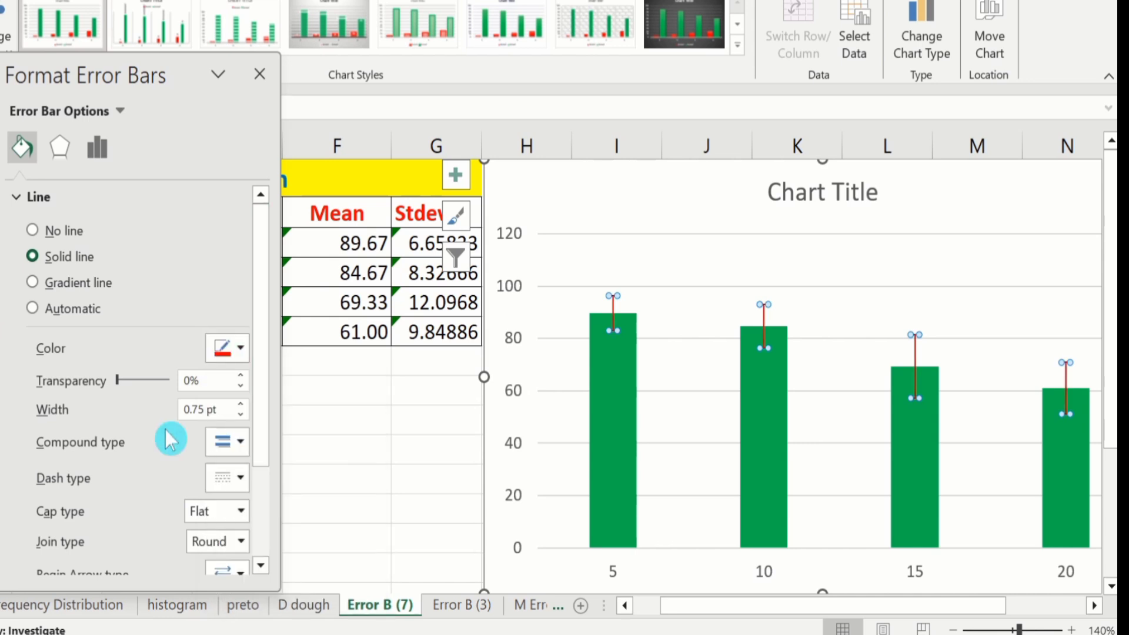
Step: Increase the error bar line width to 2 pt
click(243, 407)
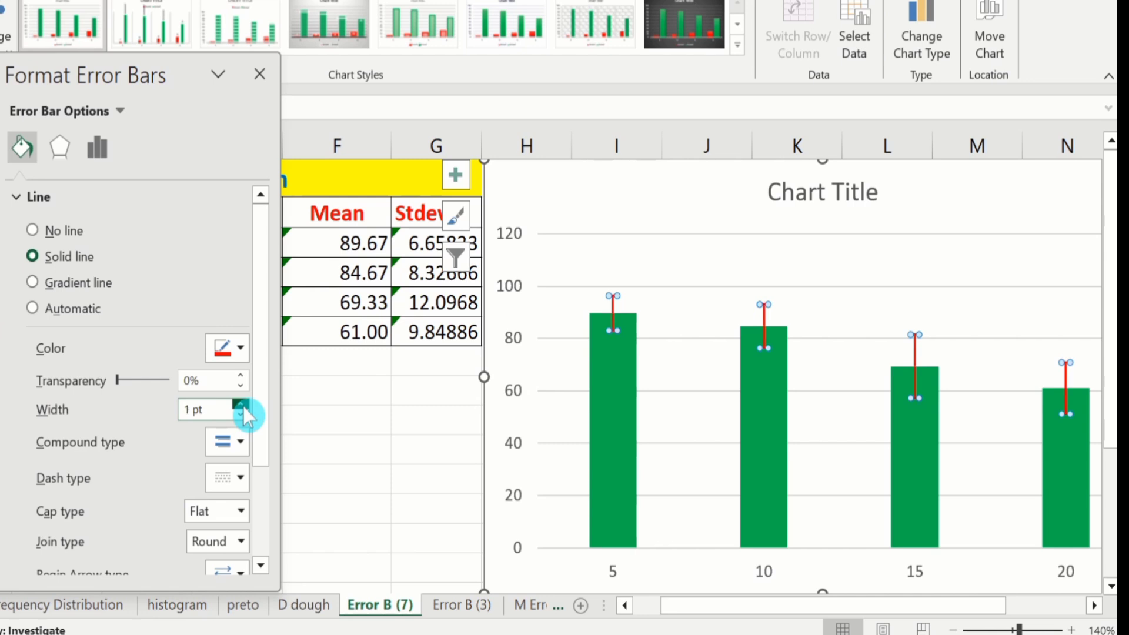
click(243, 407)
click(242, 407)
click(242, 407)
click(242, 406)
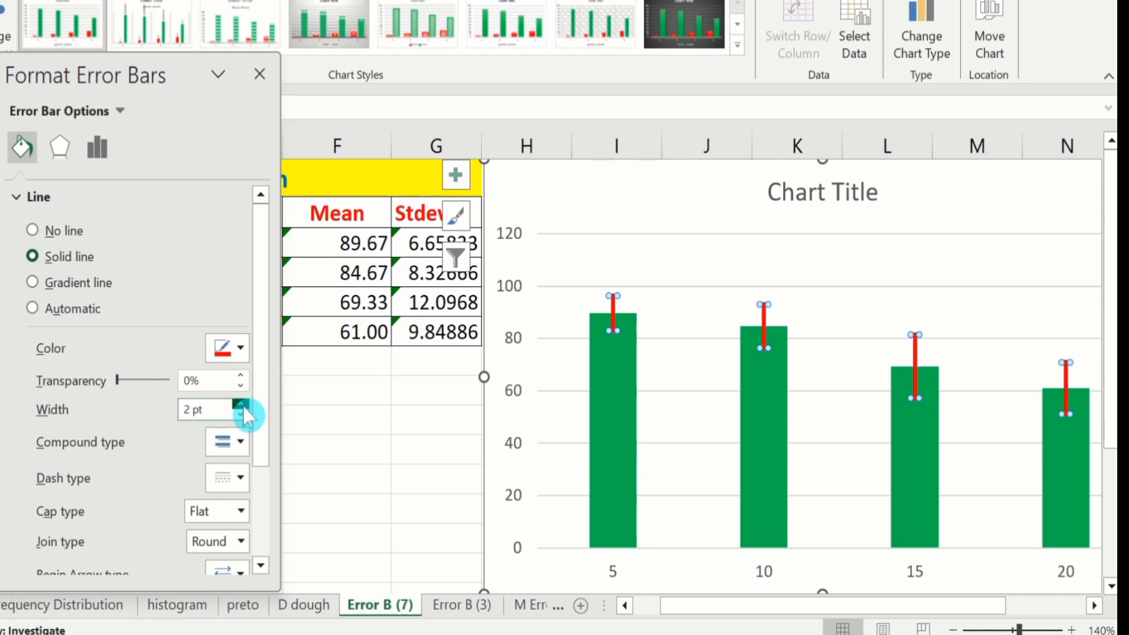
drag(260, 235, 261, 323)
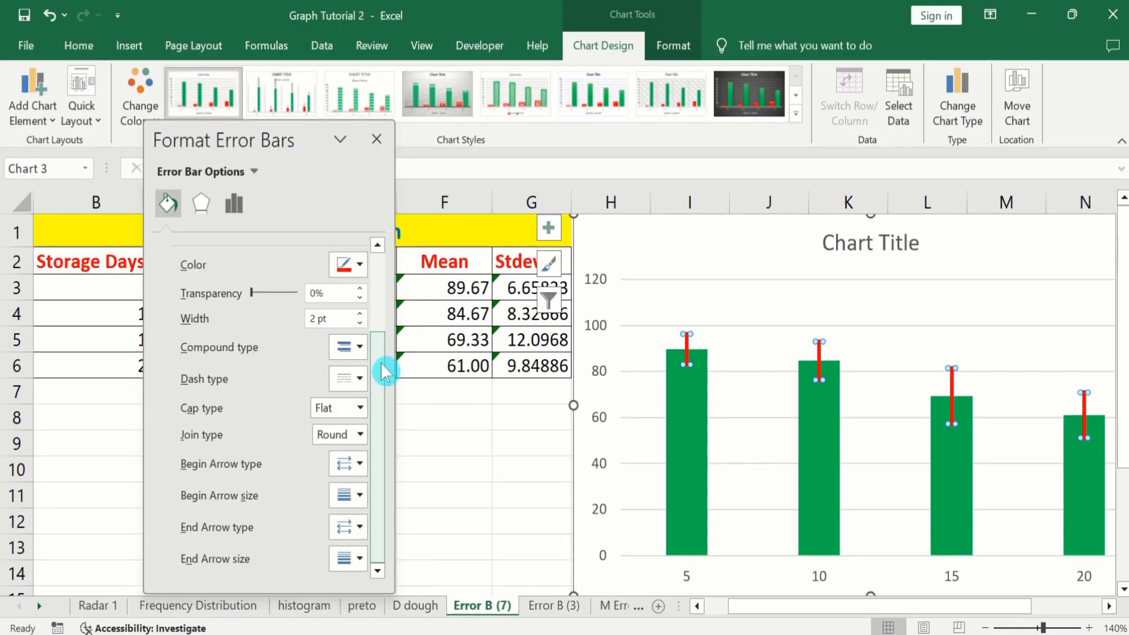